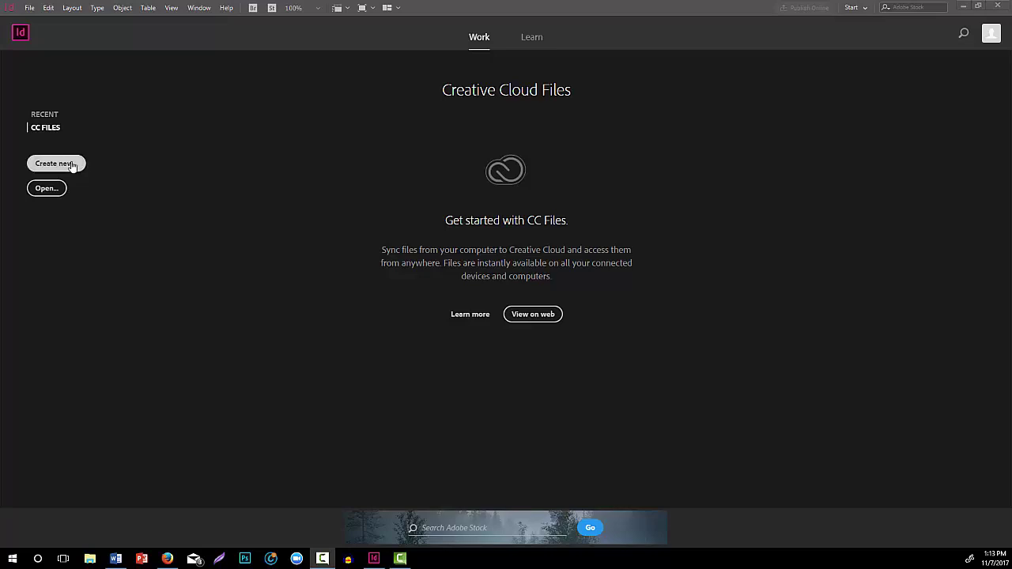
Switch to InDesign's start workspace from the taskbar
left_click(68, 165)
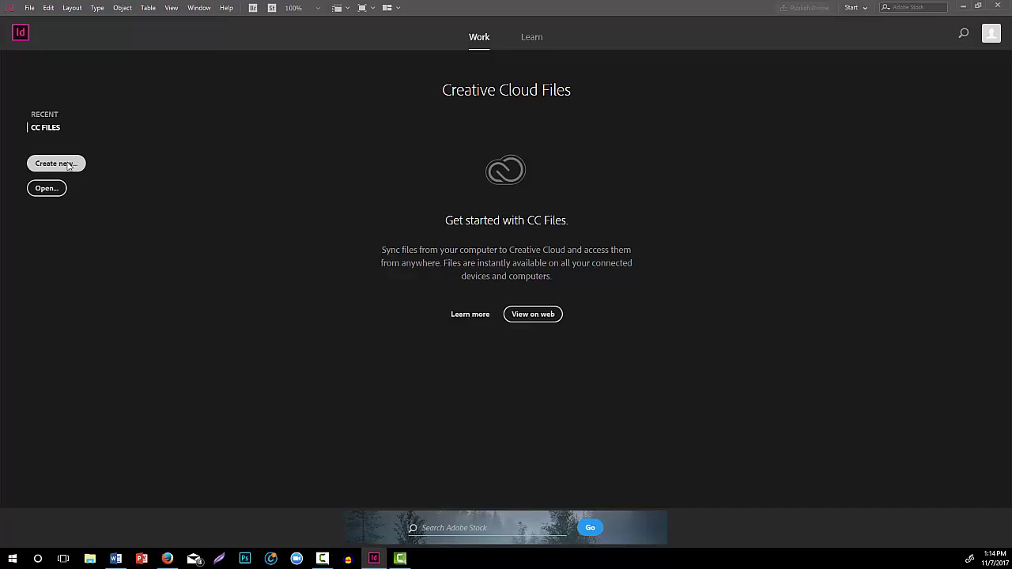
Create a new 11 × 8.5 in landscape document in inches with 2 columns
left_click(68, 165)
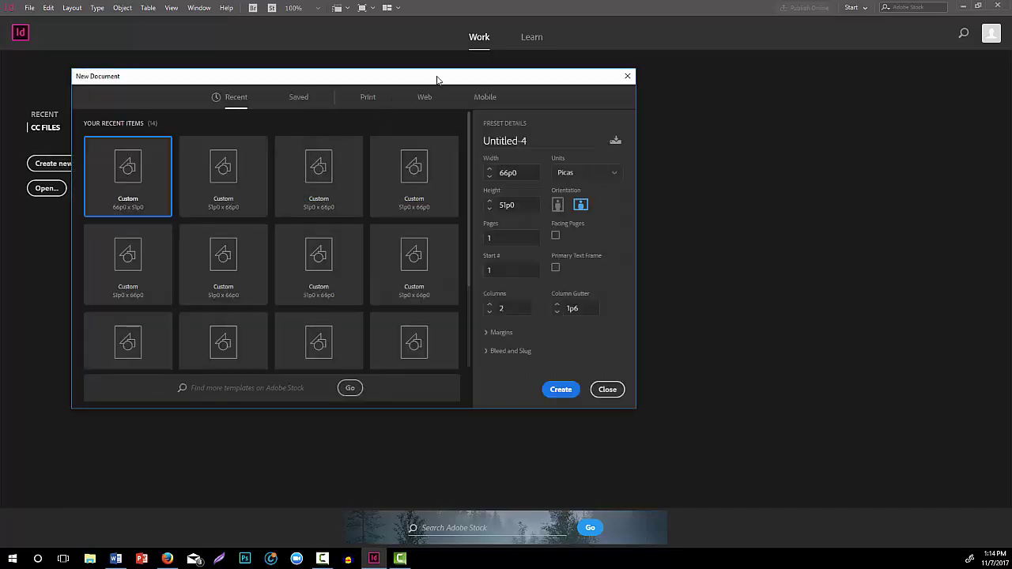
left_click(617, 173)
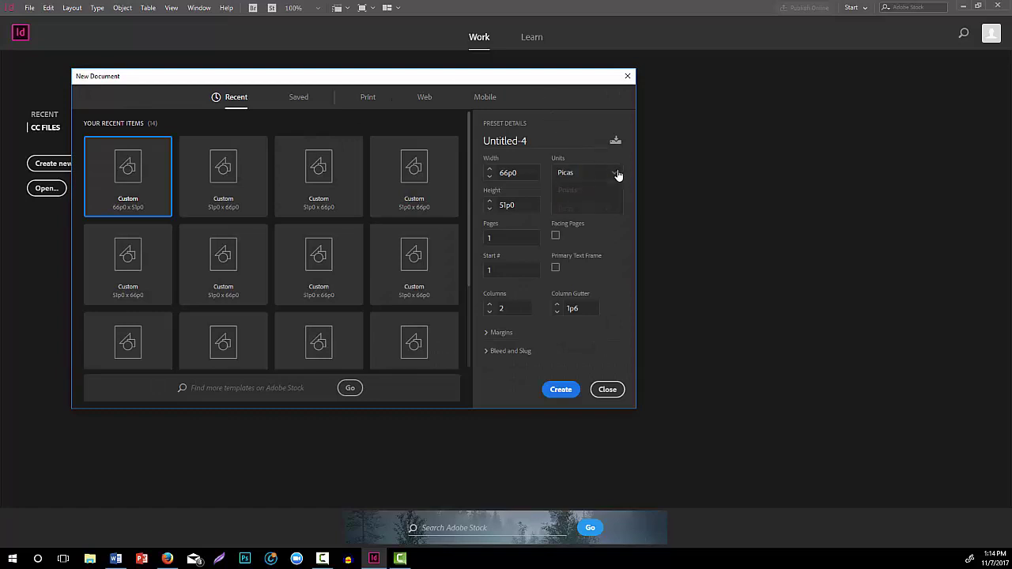
left_click(602, 226)
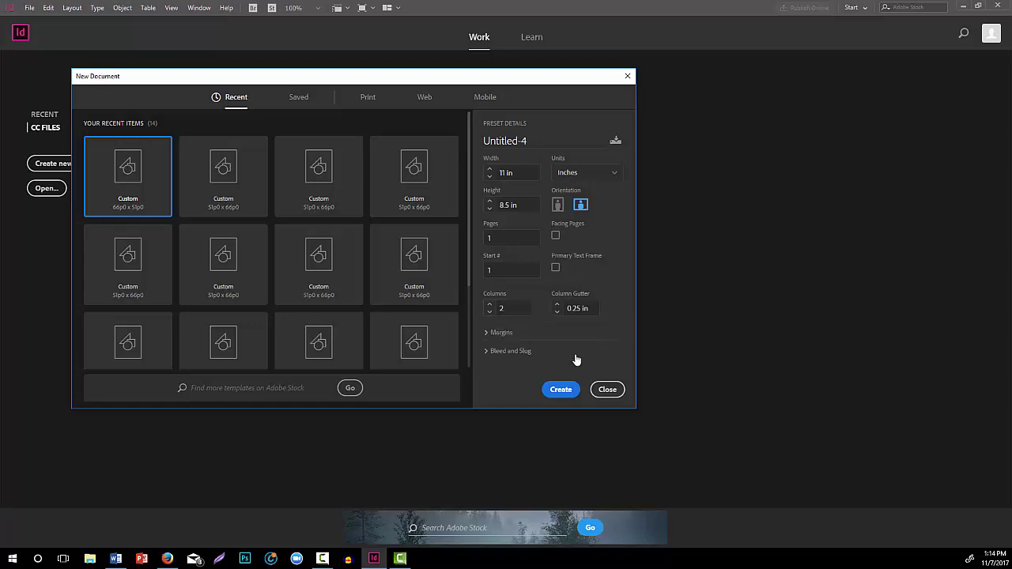
left_click(561, 390)
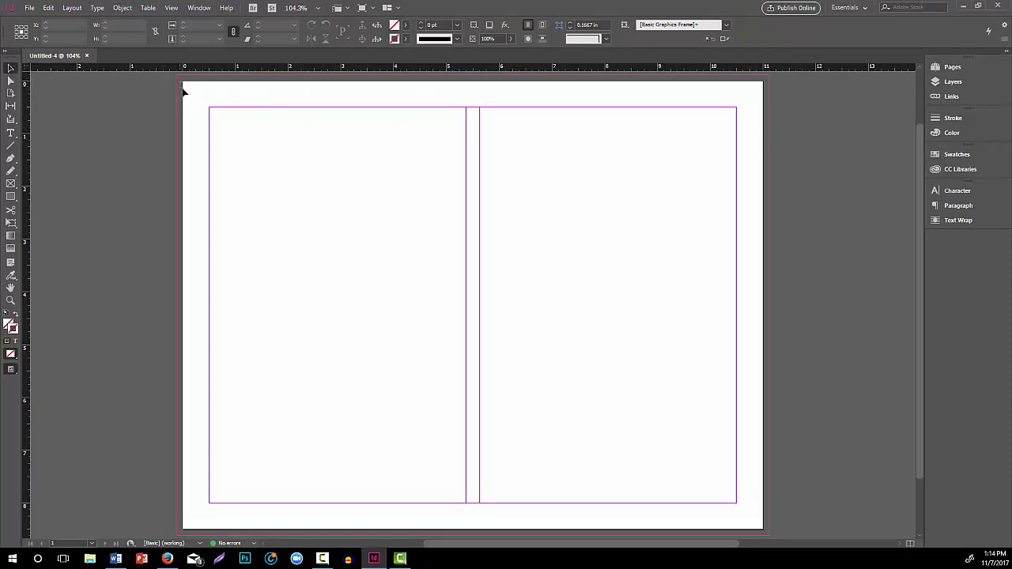
Load flowers for text wrapping.png with File > Place
left_click(29, 8)
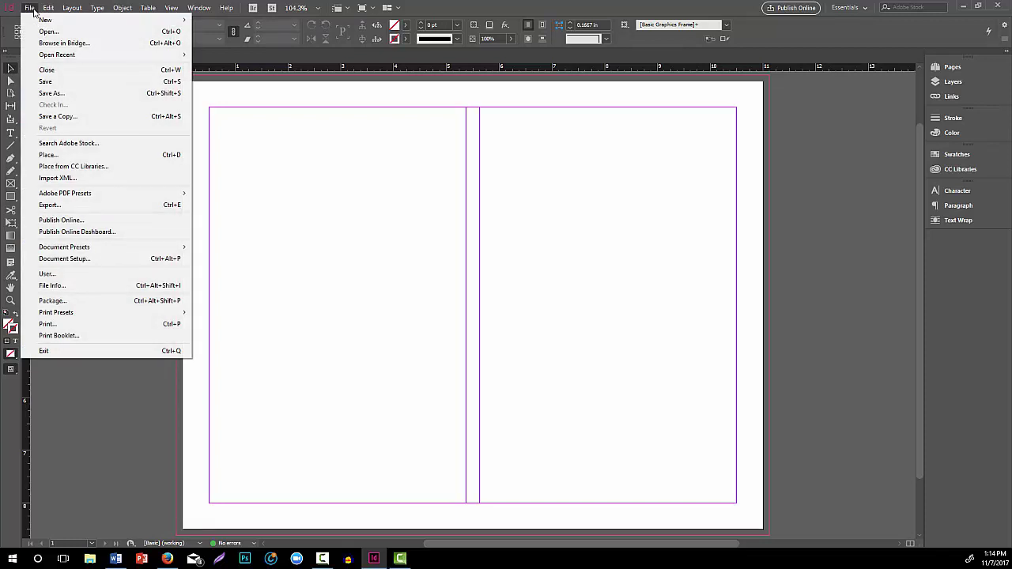
left_click(61, 155)
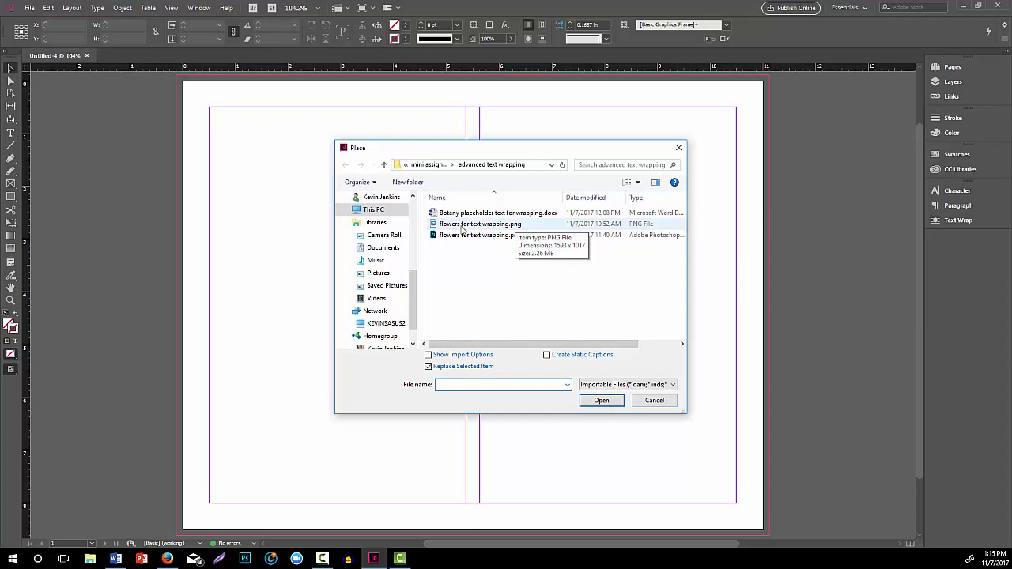
left_click(463, 229)
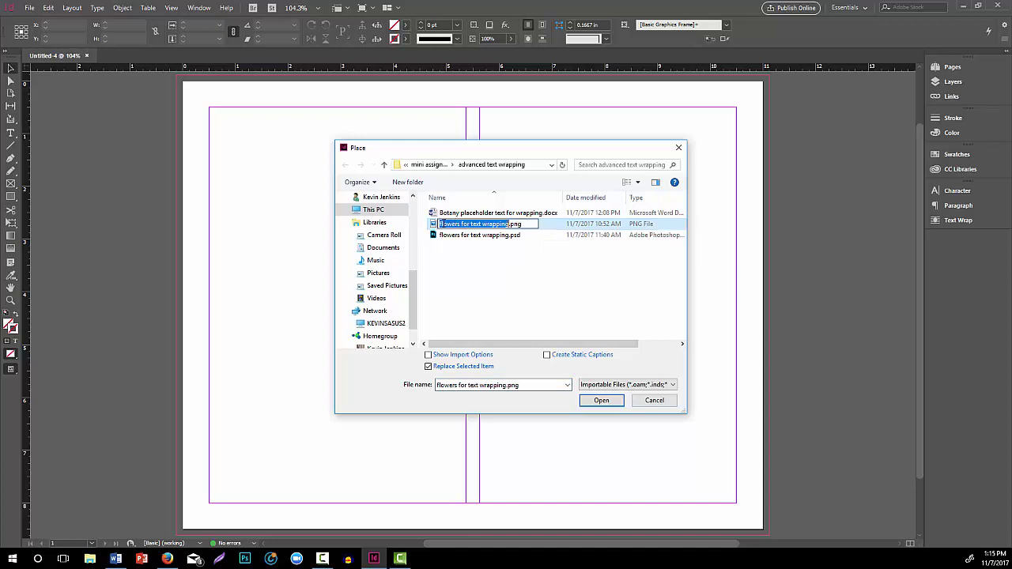
double_click(440, 225)
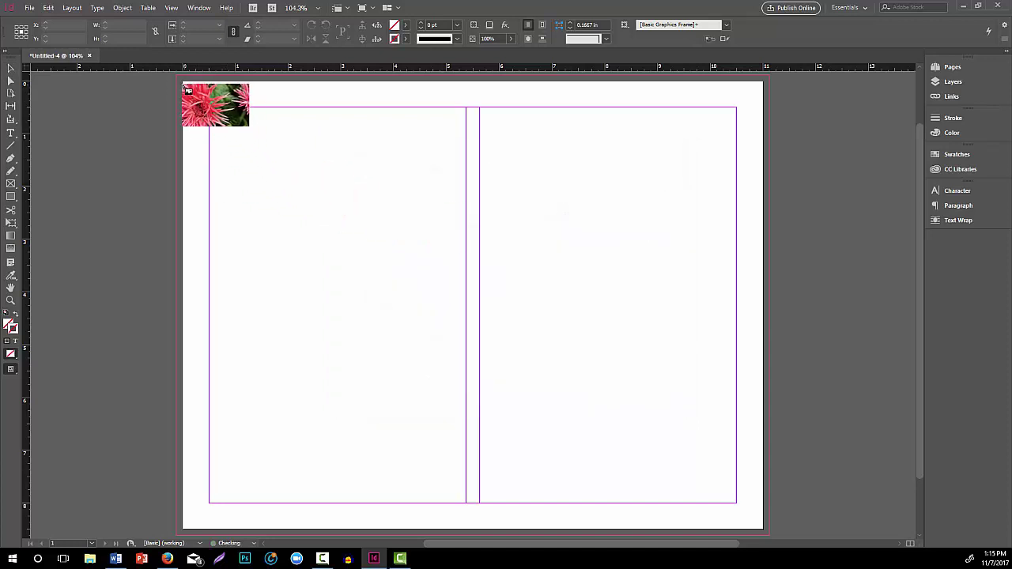
Place the flower image at the page's top-left, reposition it, and shrink it to about 15.26 × 9.74 in
left_click(178, 80)
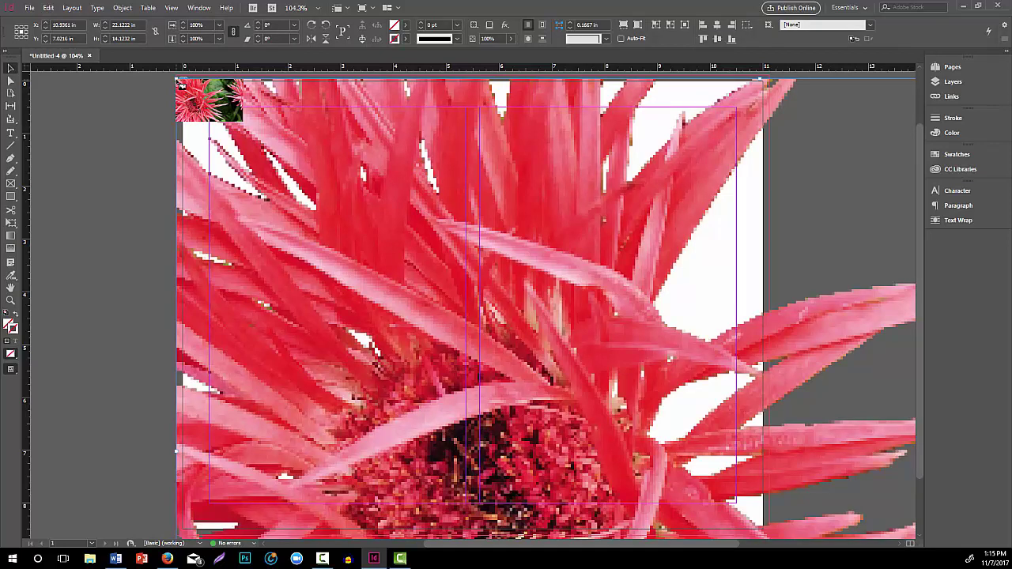
left_click_drag(239, 131, 183, 127)
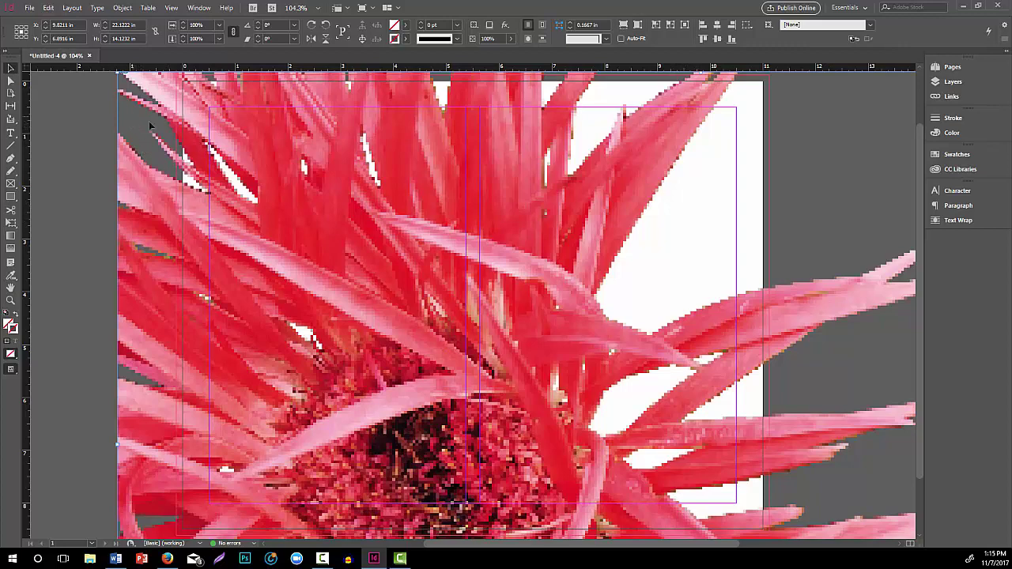
mouse_move(207, 137)
left_mouse_down()
mouse_move(154, 126)
mouse_move(222, 131)
left_mouse_up()
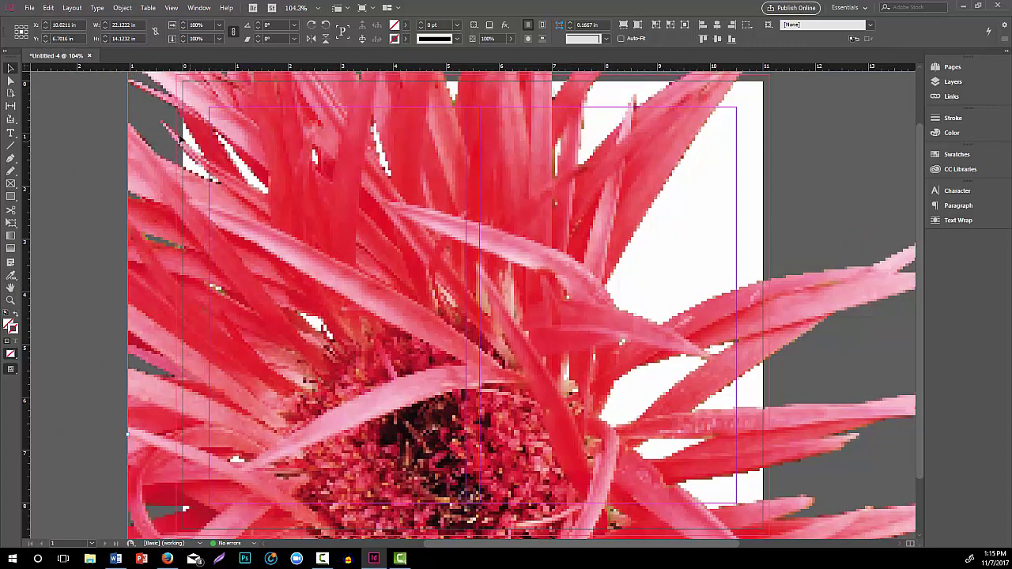
left_click_drag(169, 129, 212, 163)
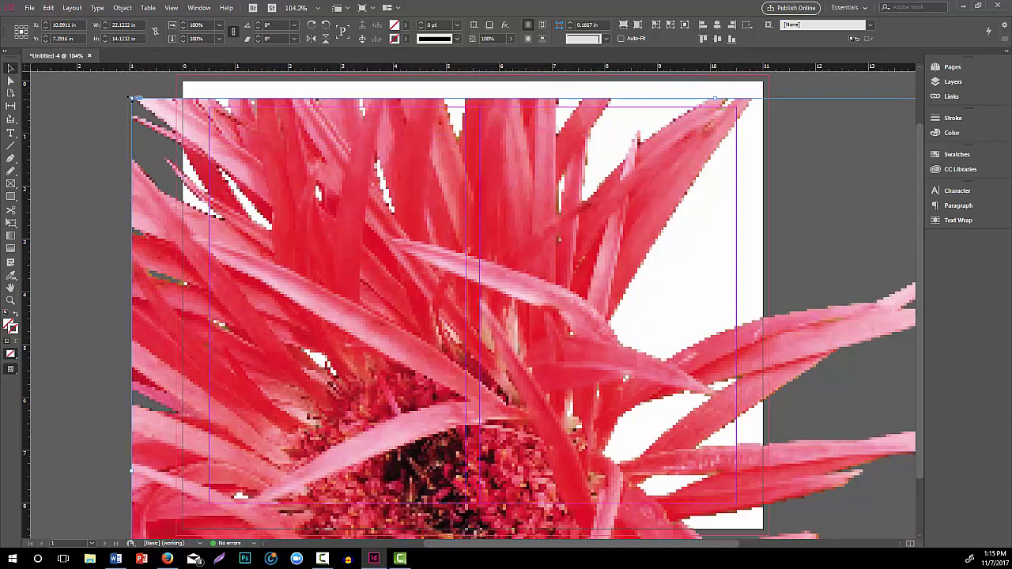
left_click_drag(130, 98, 494, 328)
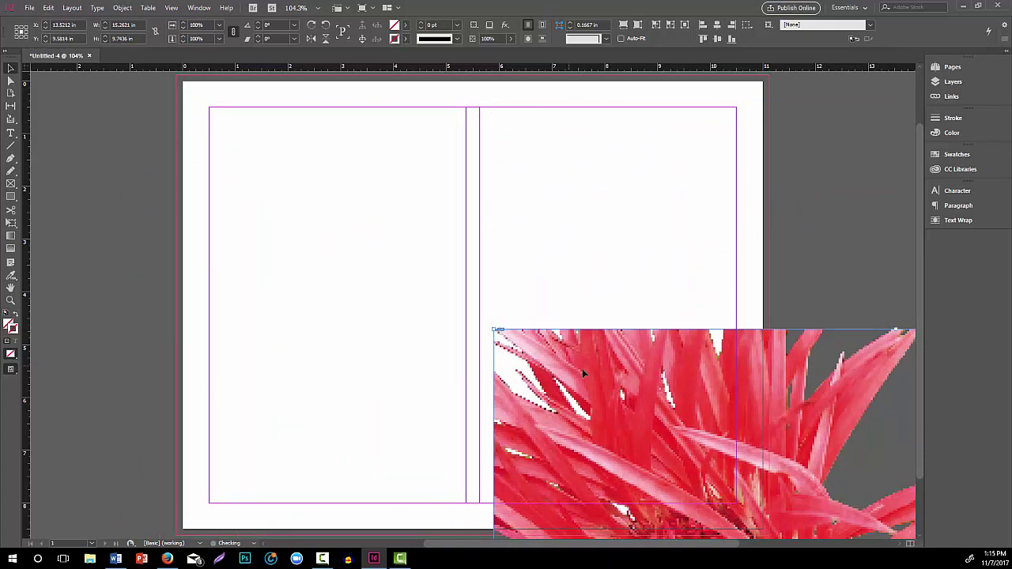
Move the flower image back onto the page, scale it proportionally, and nudge it left and up
left_click_drag(583, 368, 253, 116)
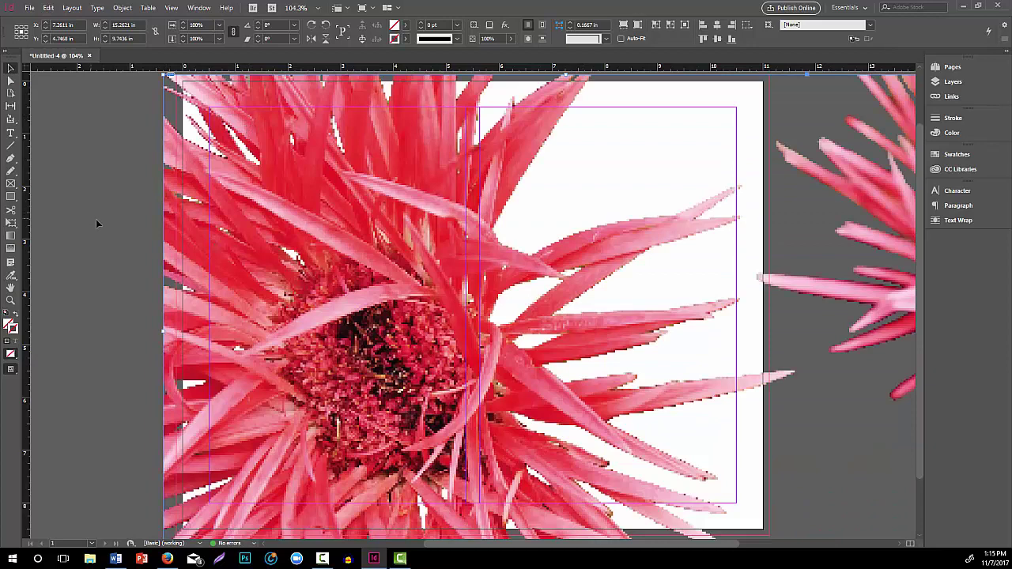
scroll(100, 228, "down", 2)
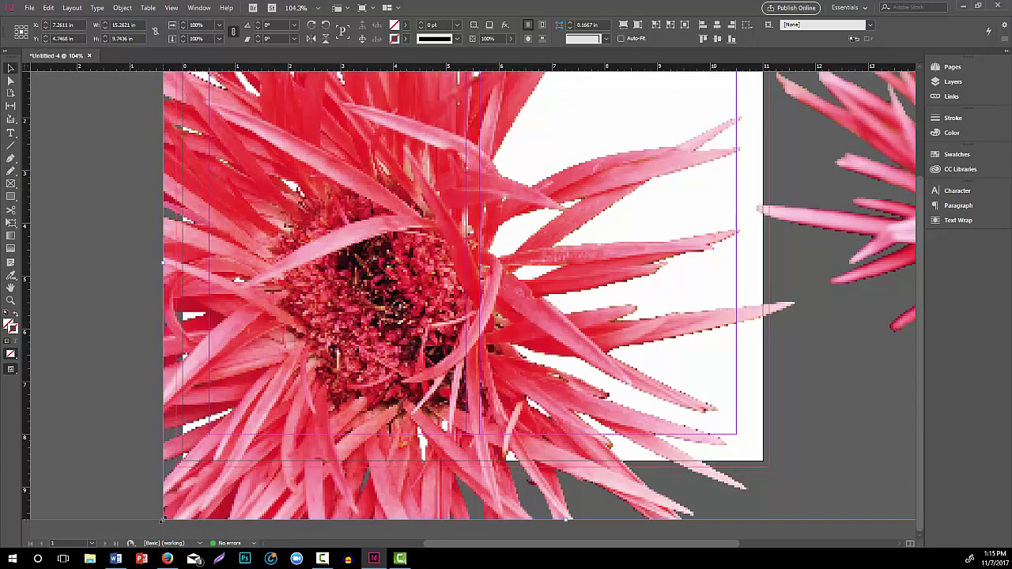
left_click_drag(162, 520, 224, 480)
left_click_drag(570, 356, 492, 360)
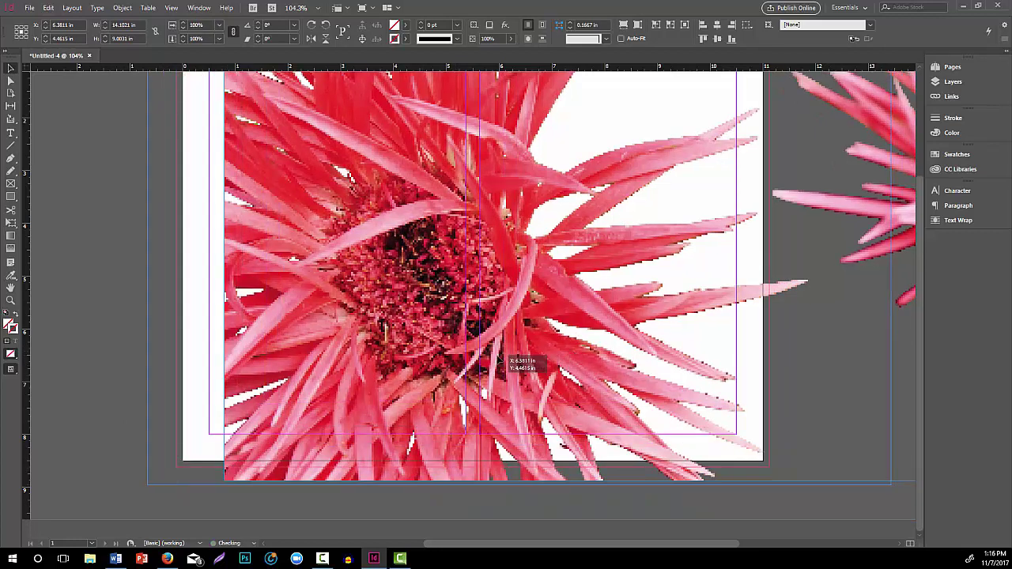
scroll(477, 387, "up", 2)
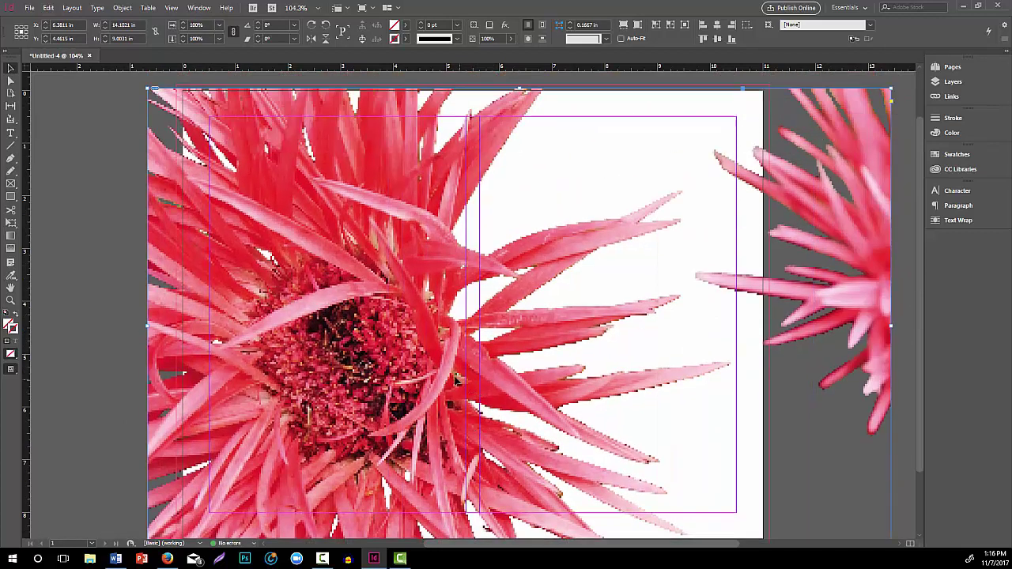
left_click_drag(455, 380, 456, 375)
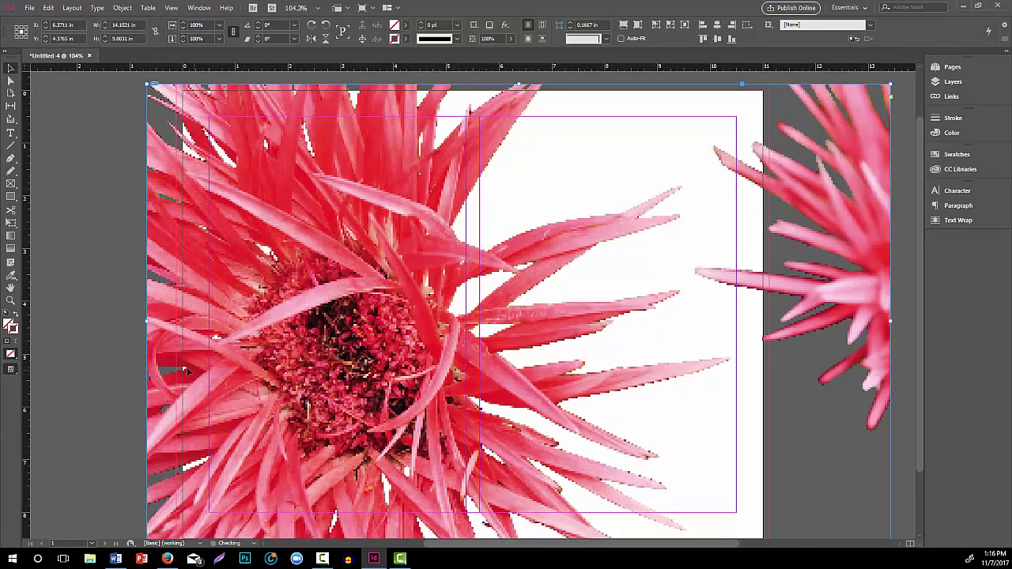
Shrink the flower image further to about 13.50 × 8.62 in and position it across the page
scroll(210, 362, "down", 2)
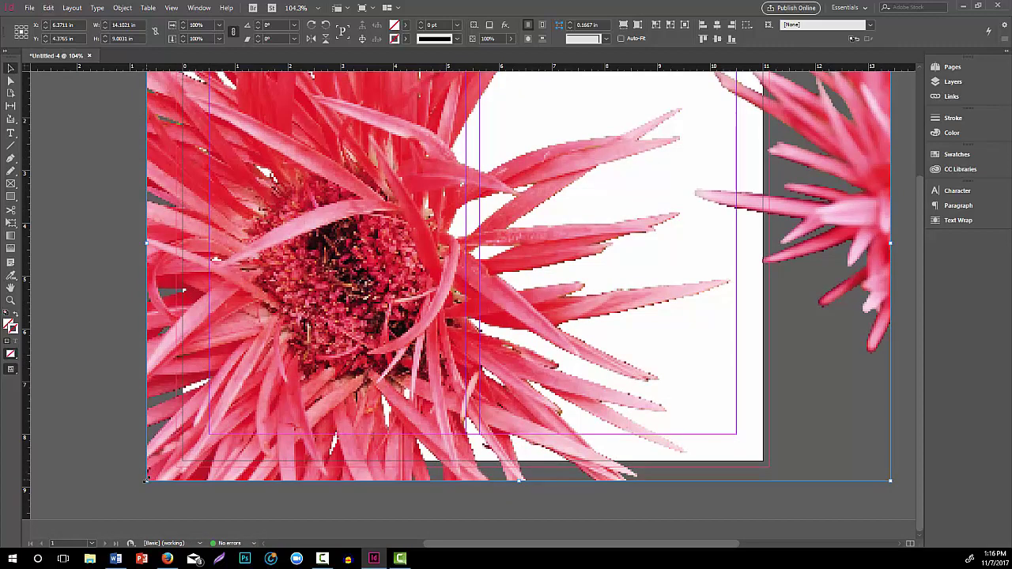
left_click_drag(147, 480, 156, 474)
left_click_drag(267, 433, 240, 431)
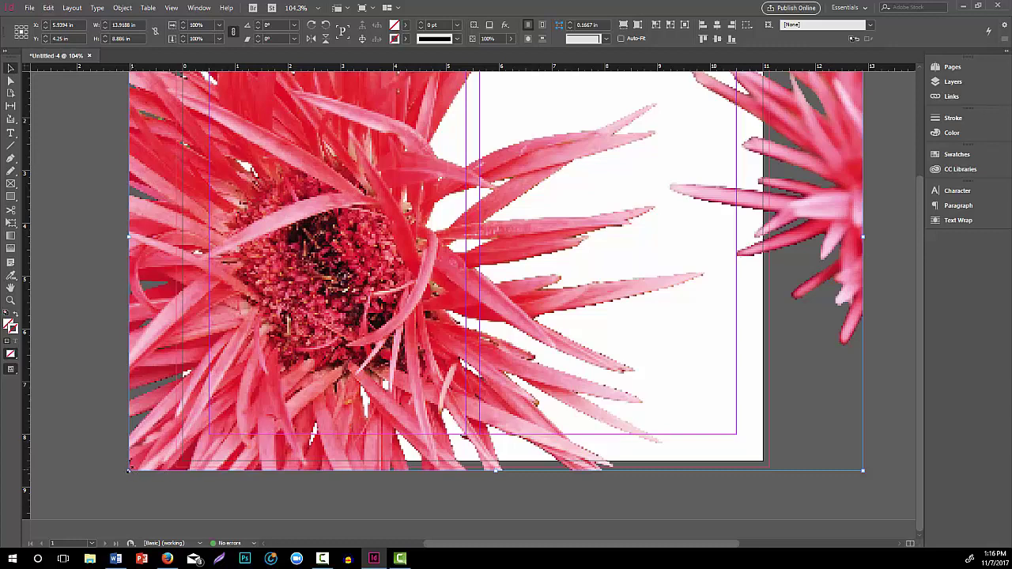
left_click_drag(129, 470, 138, 465)
left_click_drag(269, 392, 336, 396)
scroll(268, 396, "up", 3)
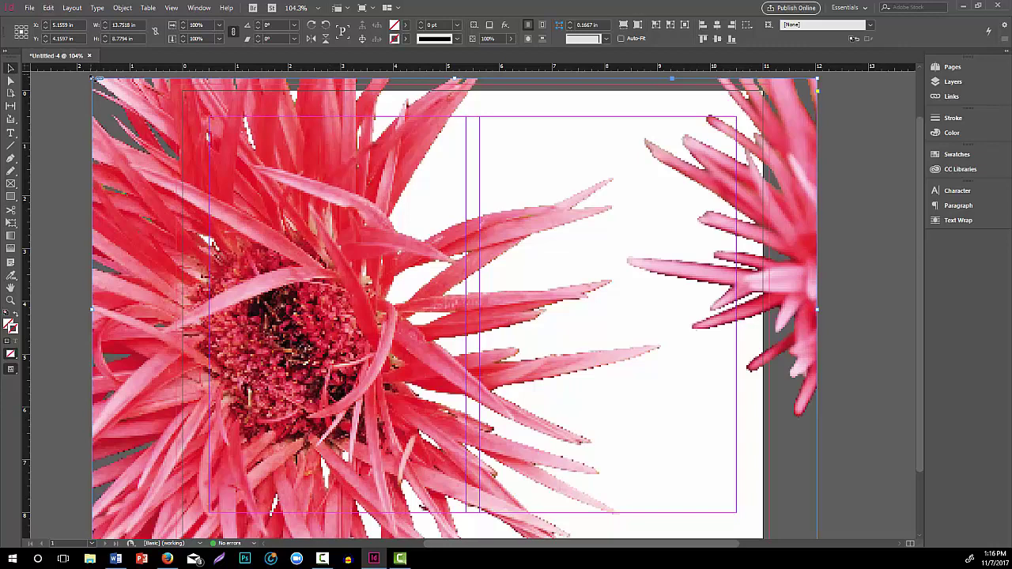
left_click_drag(95, 79, 105, 83)
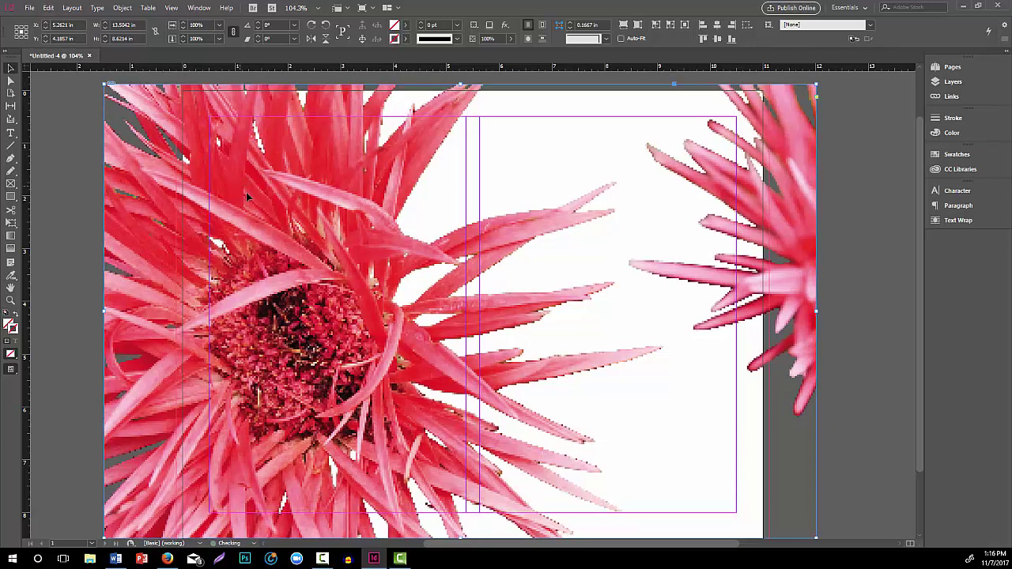
scroll(245, 192, "down", 2)
left_click_drag(251, 204, 289, 189)
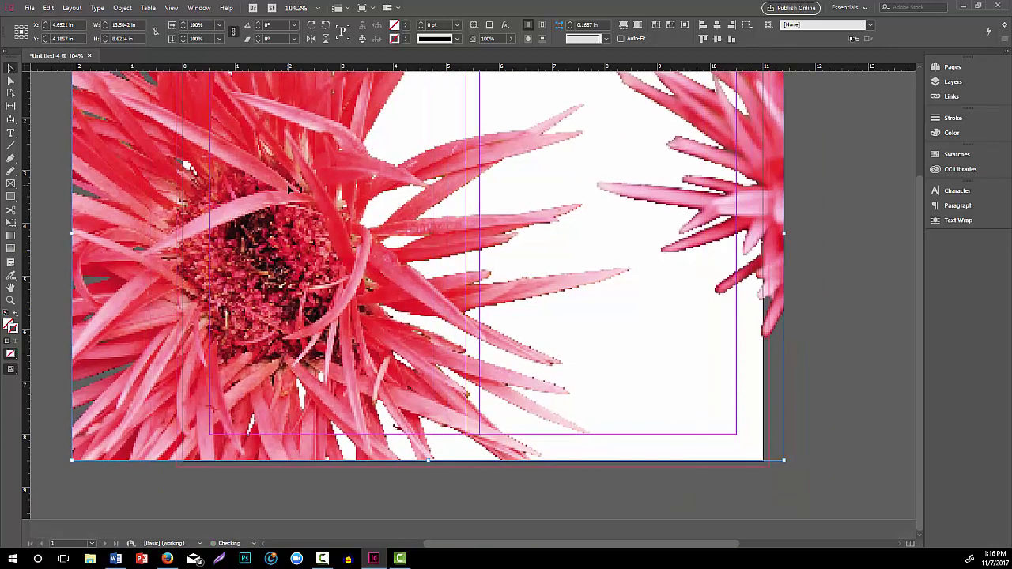
left_click(10, 369)
left_click(45, 392)
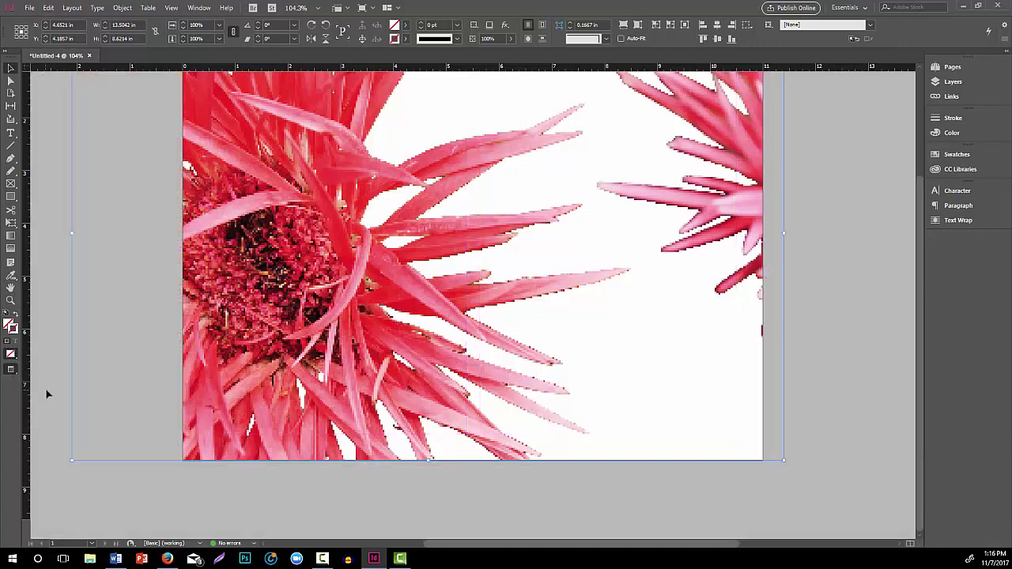
scroll(94, 386, "up", 2)
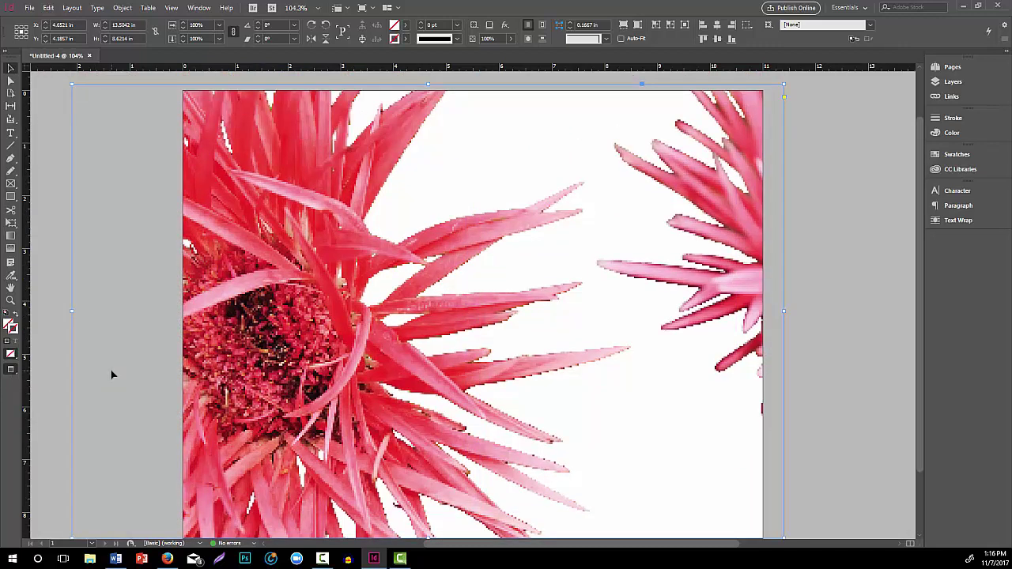
scroll(112, 375, "down", 1)
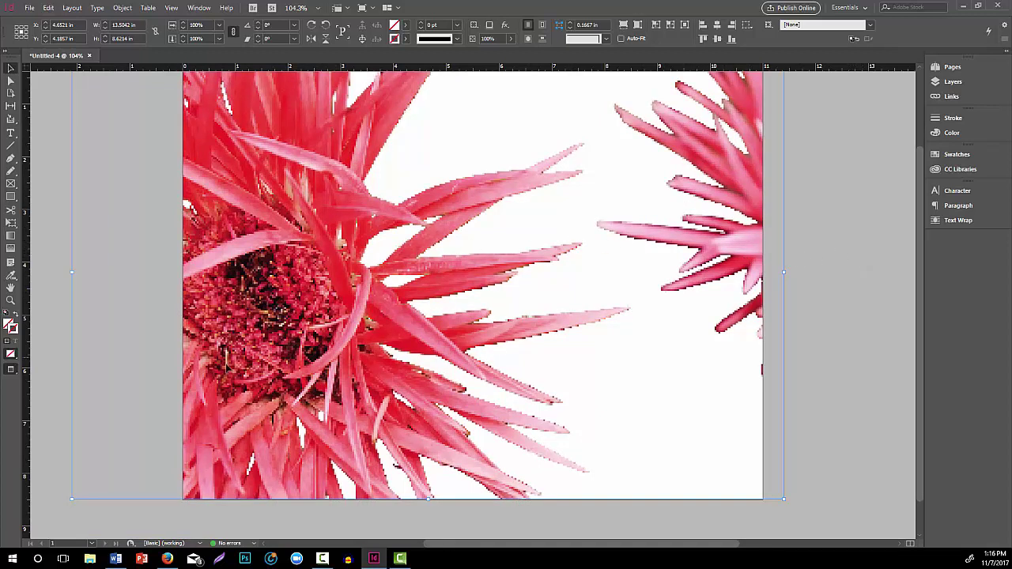
left_click(11, 369)
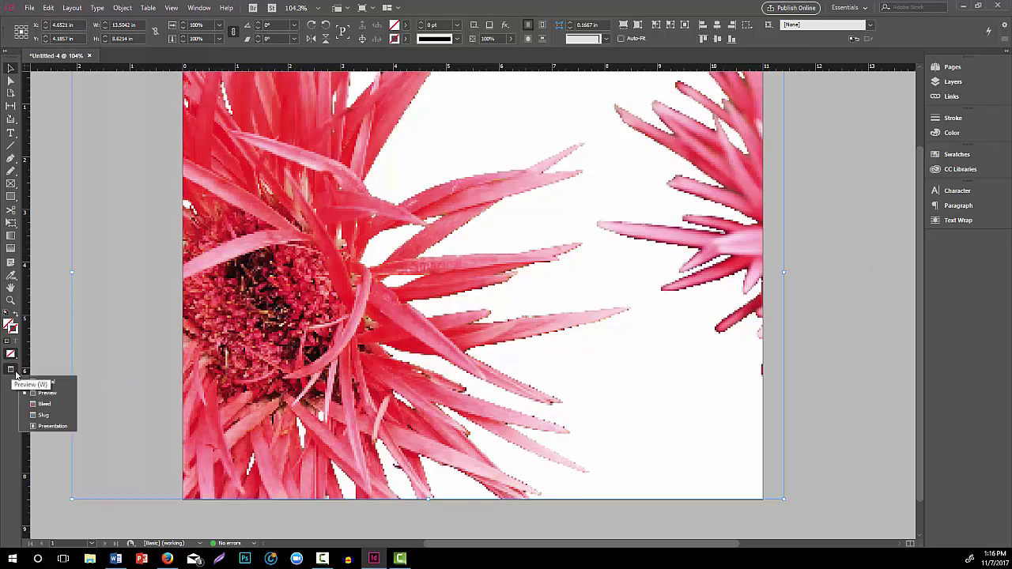
left_click(37, 385)
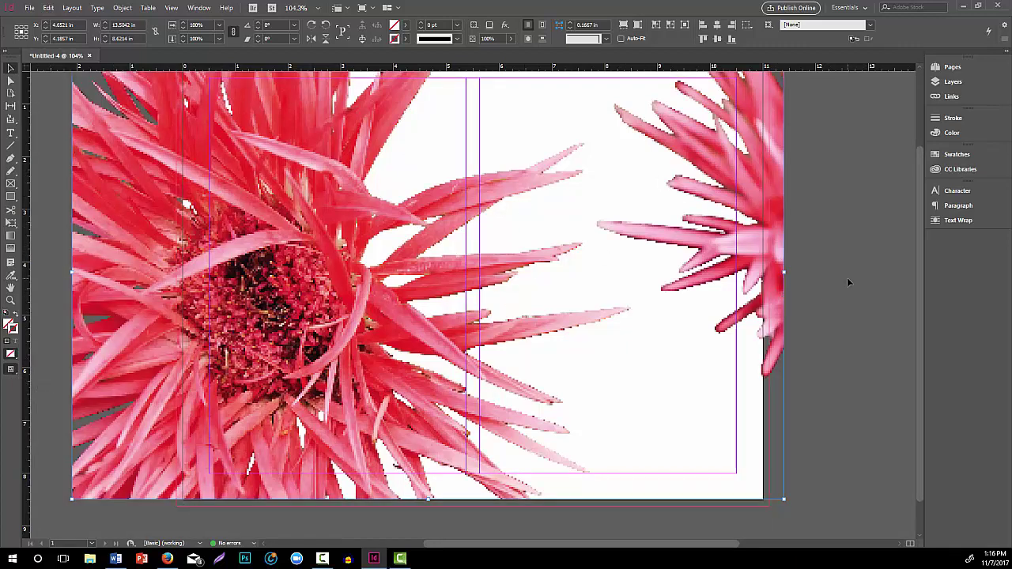
scroll(847, 277, "up", 1)
scroll(847, 277, "down", 1)
scroll(846, 277, "up", 1)
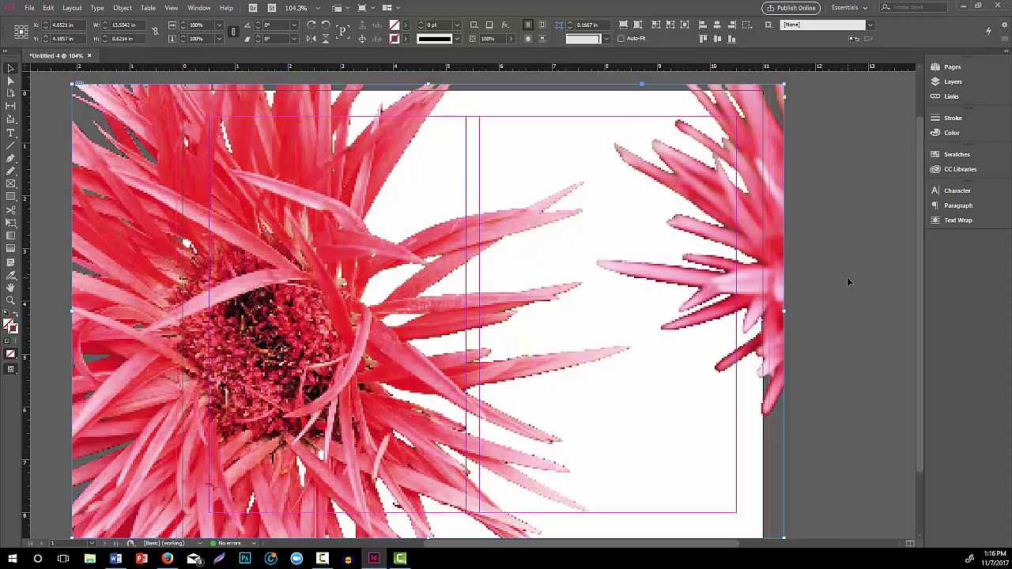
scroll(847, 282, "down", 1)
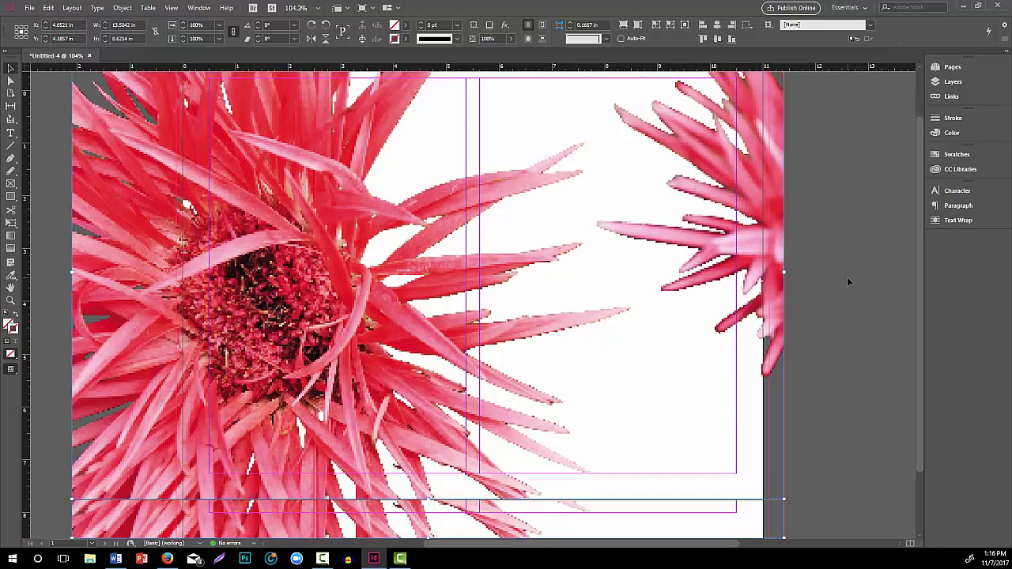
scroll(847, 276, "up", 1)
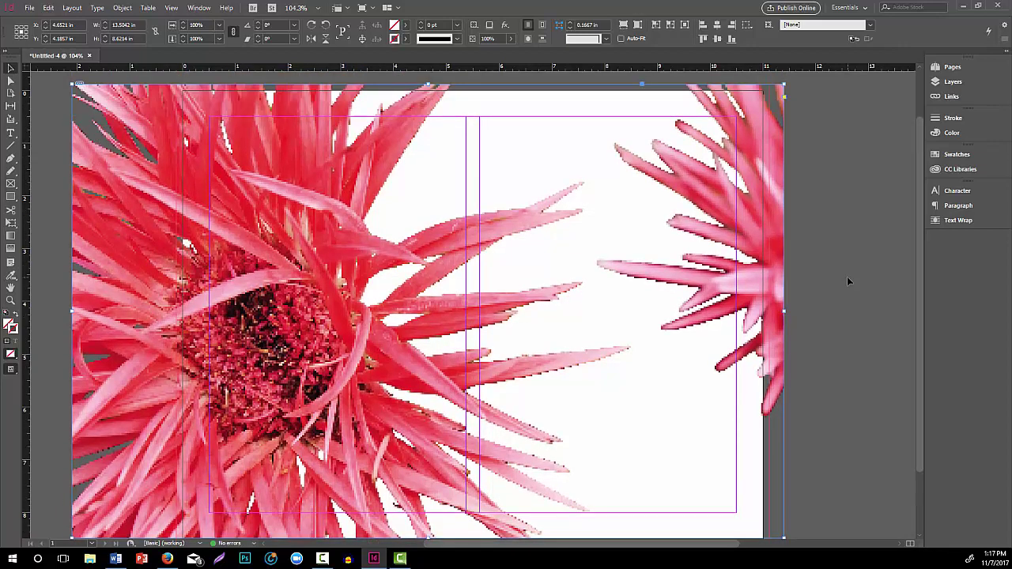
Wrap text around the flower's Alpha Channel contour with a 0.0625 in offset, then deselect
left_click(940, 221)
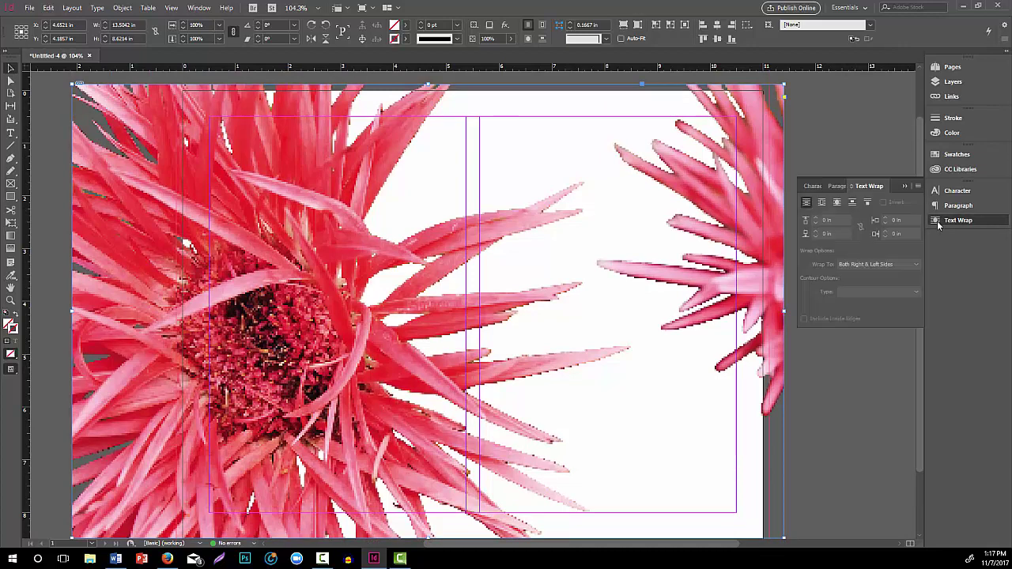
left_click(838, 203)
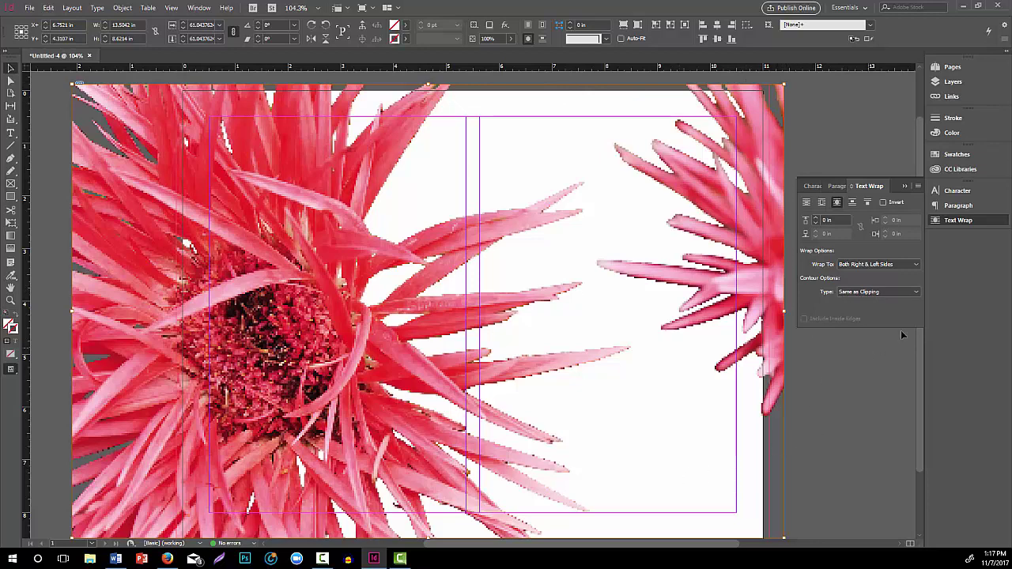
left_click(917, 291)
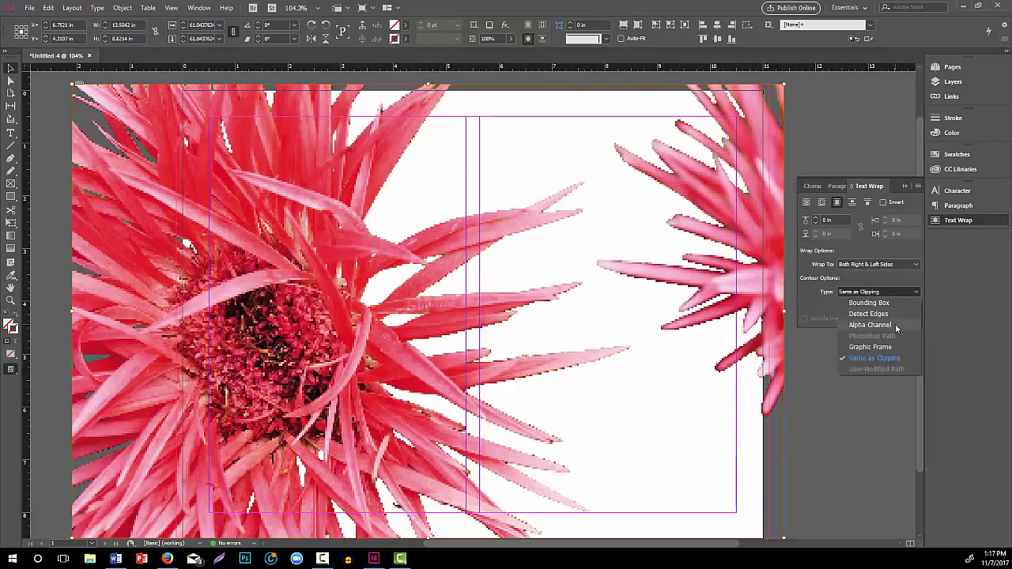
left_click(896, 325)
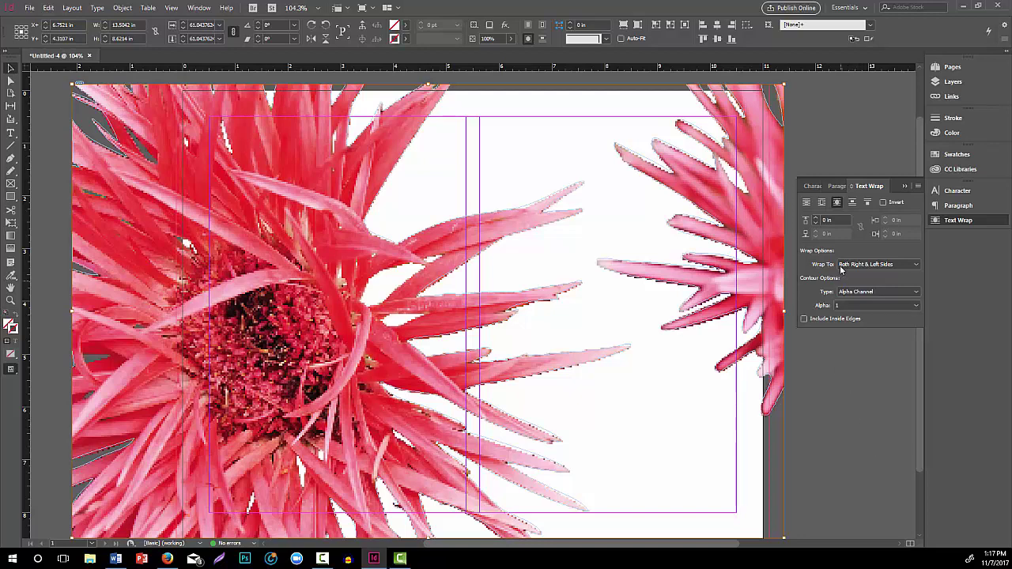
left_click(815, 220)
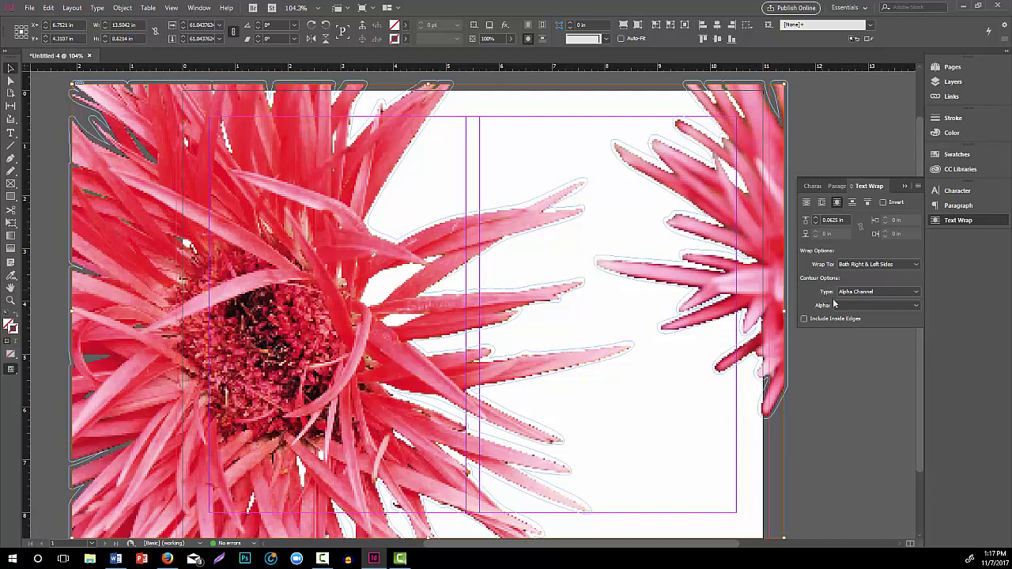
left_click(841, 394)
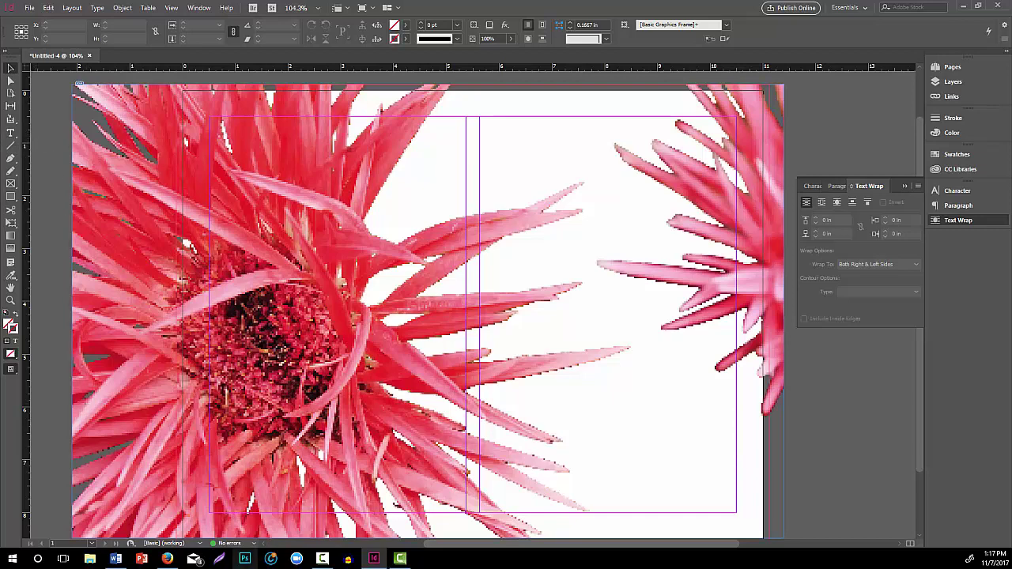
Copy all the botany text from the Word document, then minimize Word
left_click(115, 558)
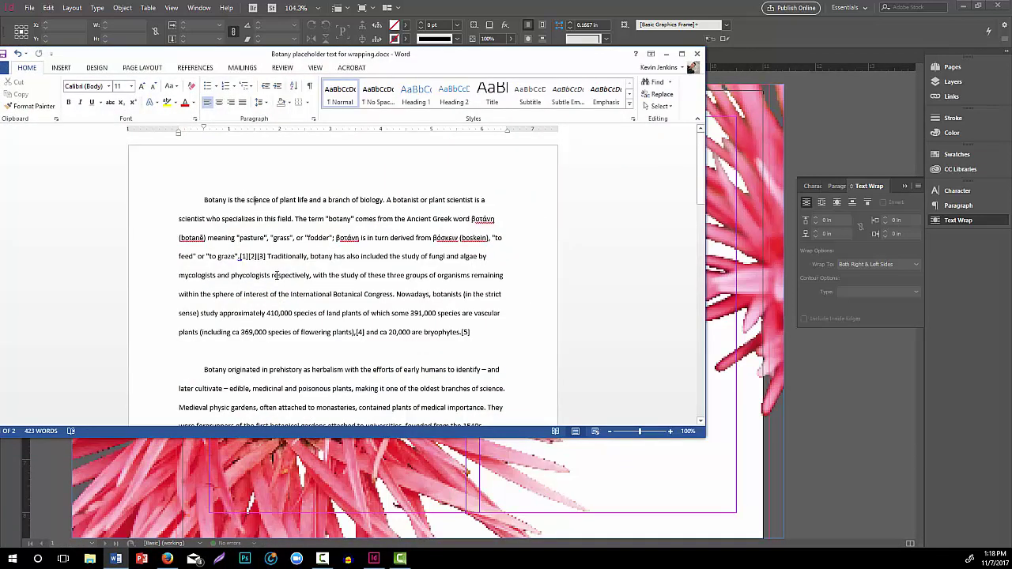
double_click(234, 219)
key("ctrl+a")
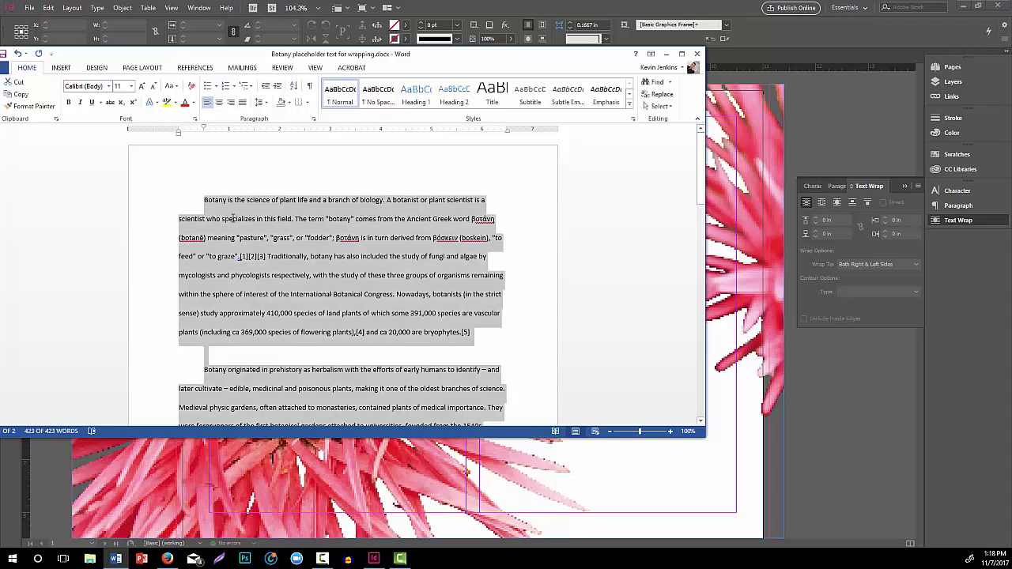
left_click(234, 219)
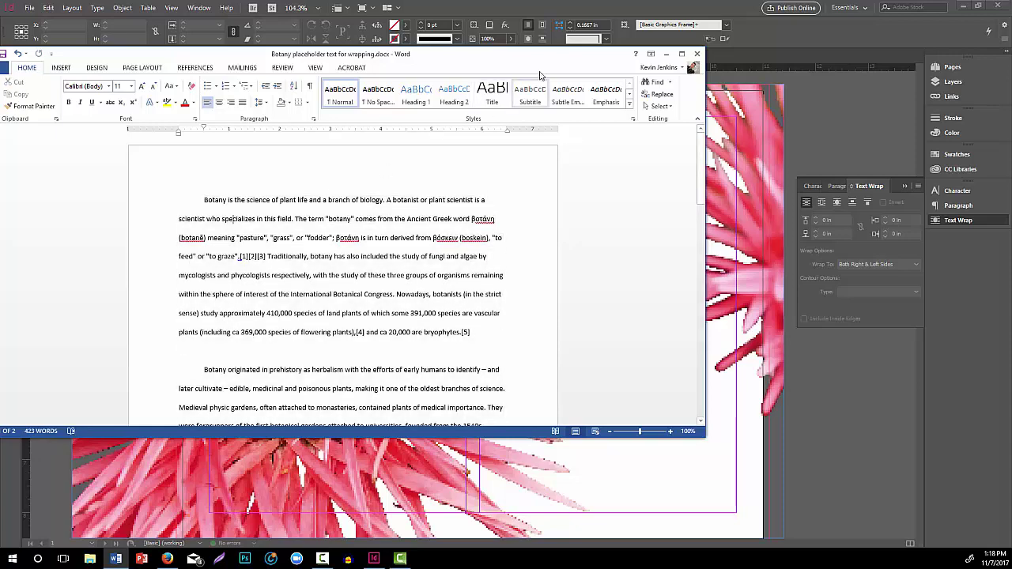
left_click(666, 54)
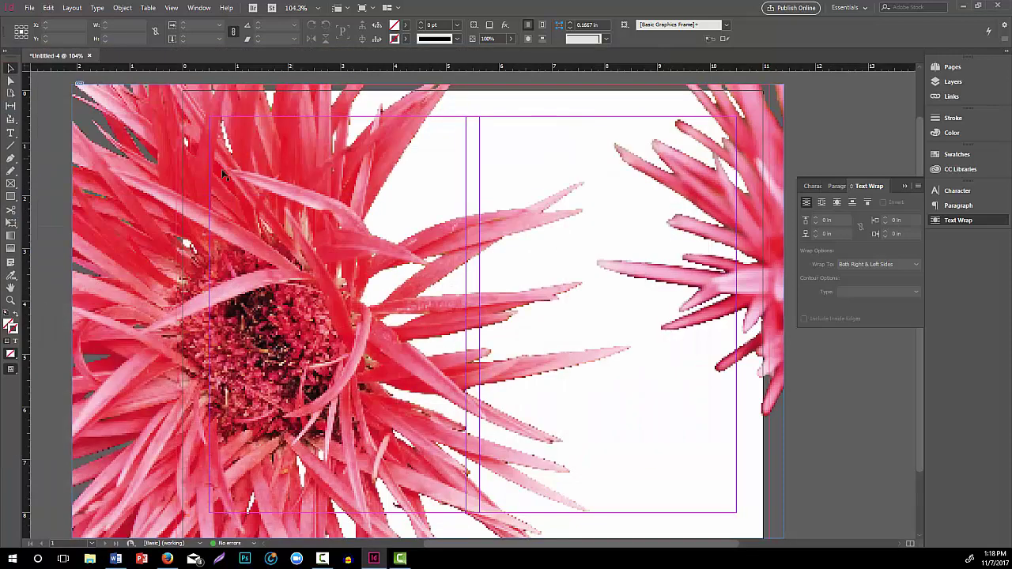
Draw a text frame of about 7.22 × 7.6 in over the flower image
left_click(11, 133)
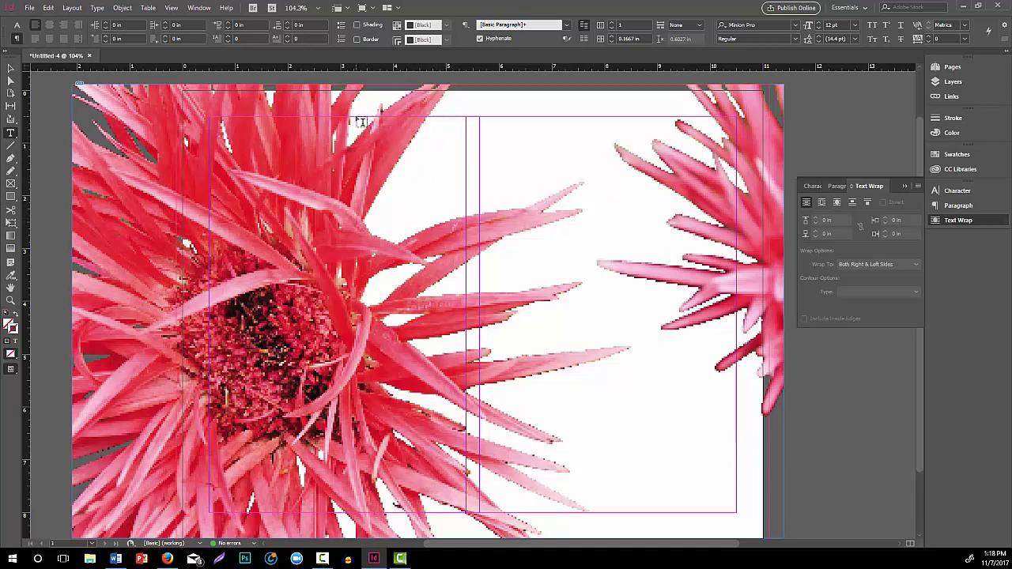
mouse_move(355, 117)
left_mouse_down()
mouse_move(371, 143)
mouse_move(387, 266)
mouse_move(452, 478)
mouse_move(474, 514)
mouse_move(737, 512)
left_mouse_up()
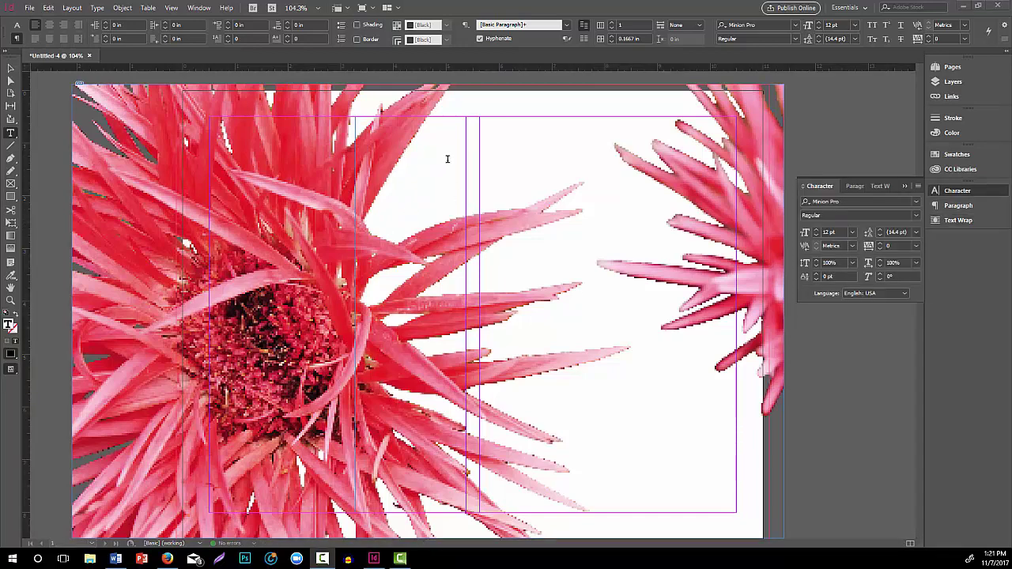
Paste the copied botany text into the new text frame
right_click(447, 159)
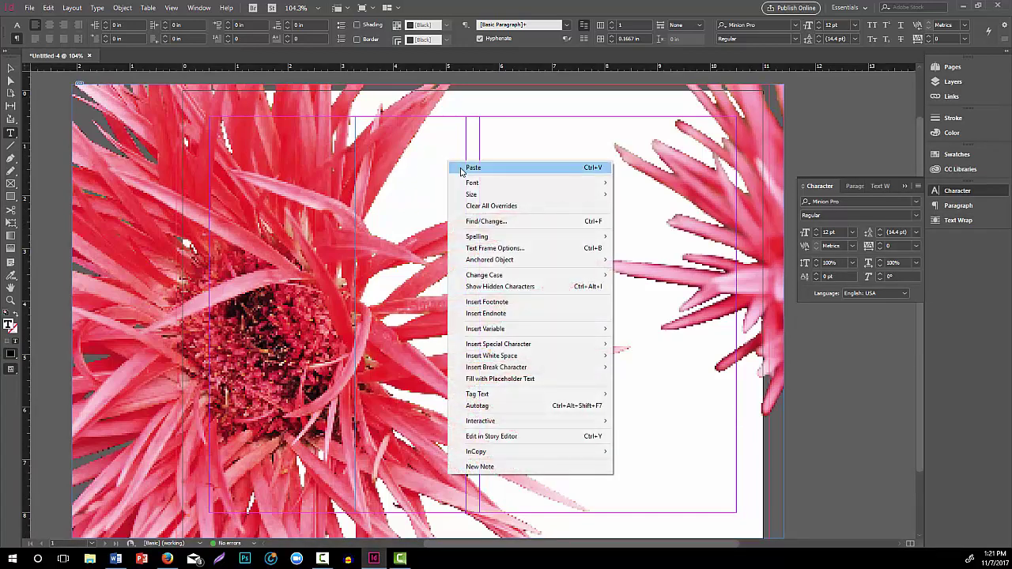
left_click(462, 165)
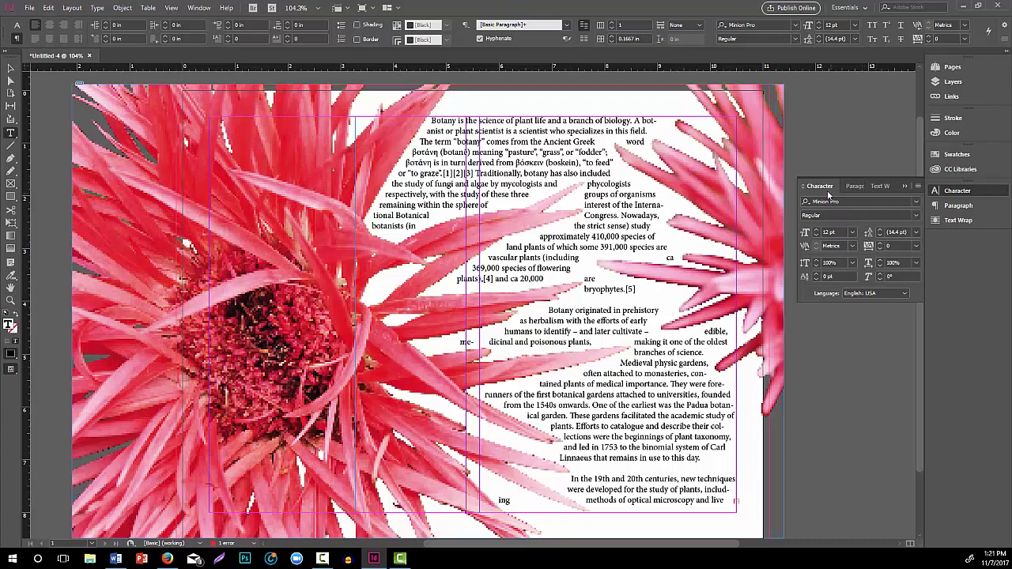
left_click(854, 186)
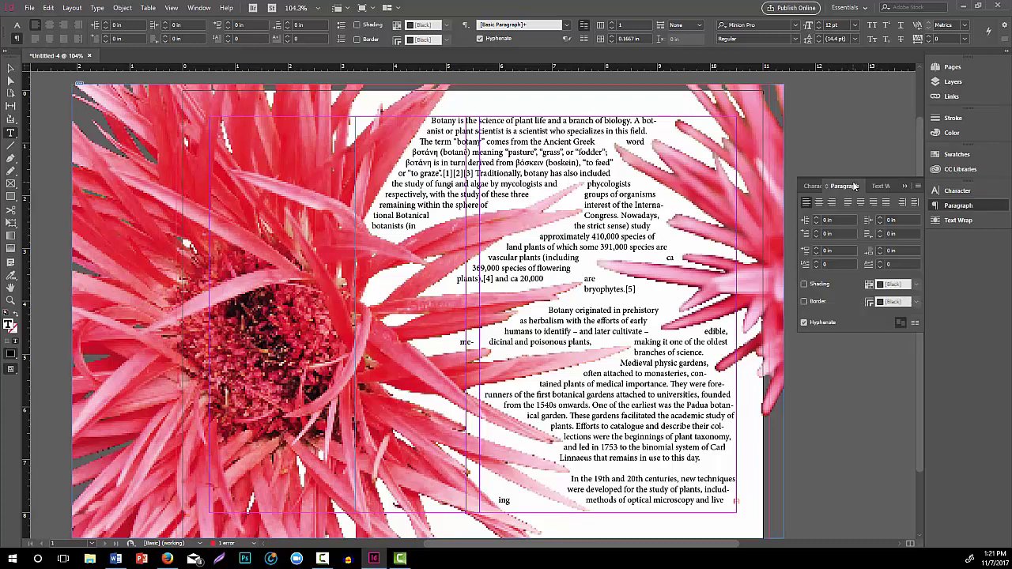
left_click(814, 186)
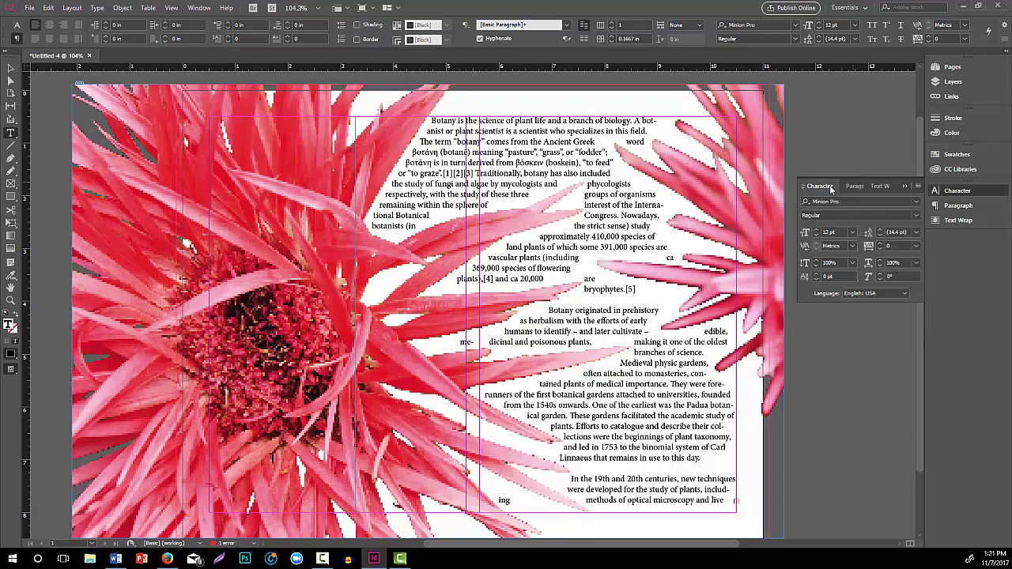
left_click(844, 187)
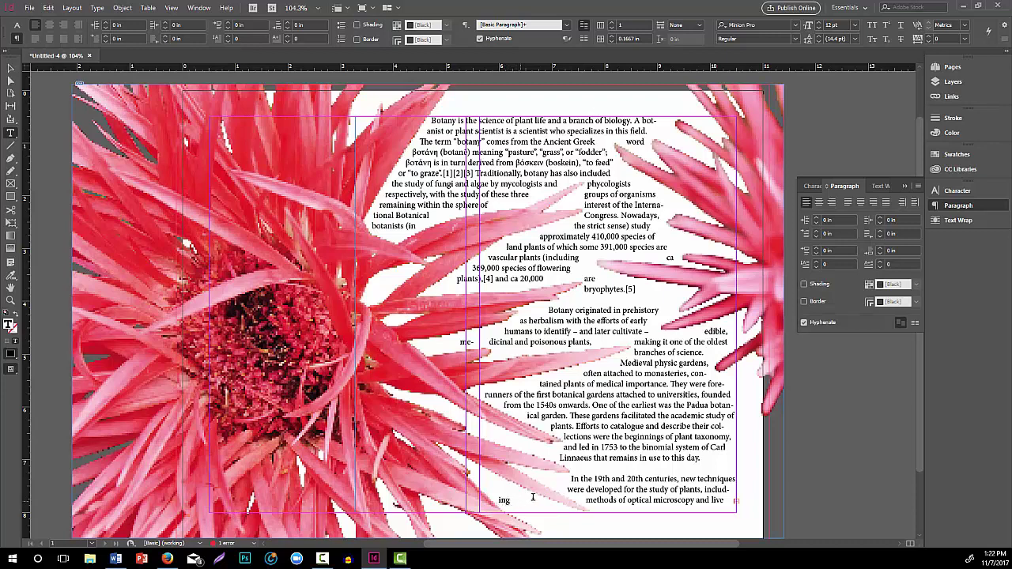
left_click(584, 489)
left_click(804, 324)
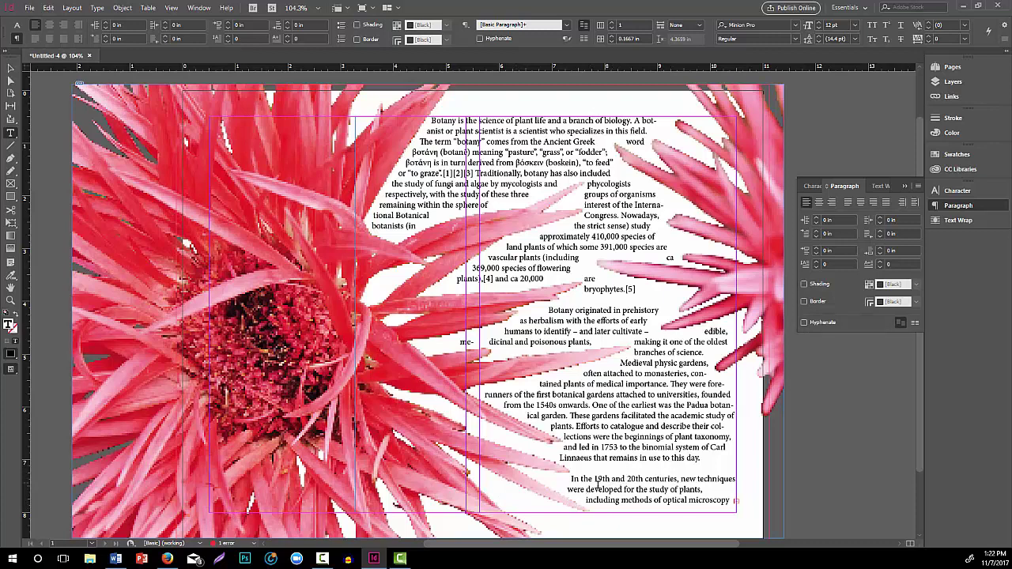
left_click(805, 323)
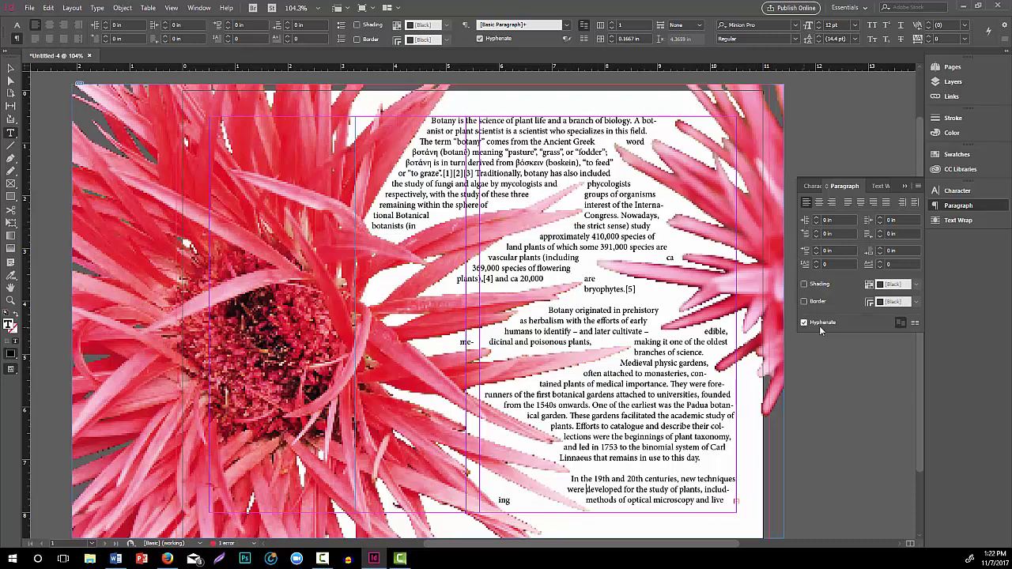
left_click(811, 186)
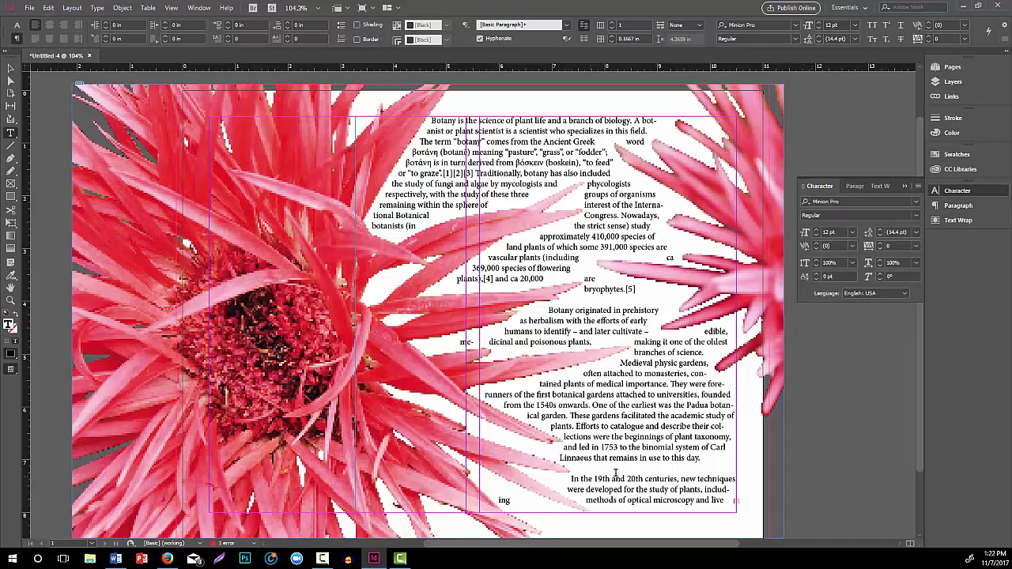
left_click(842, 202)
left_click(916, 203)
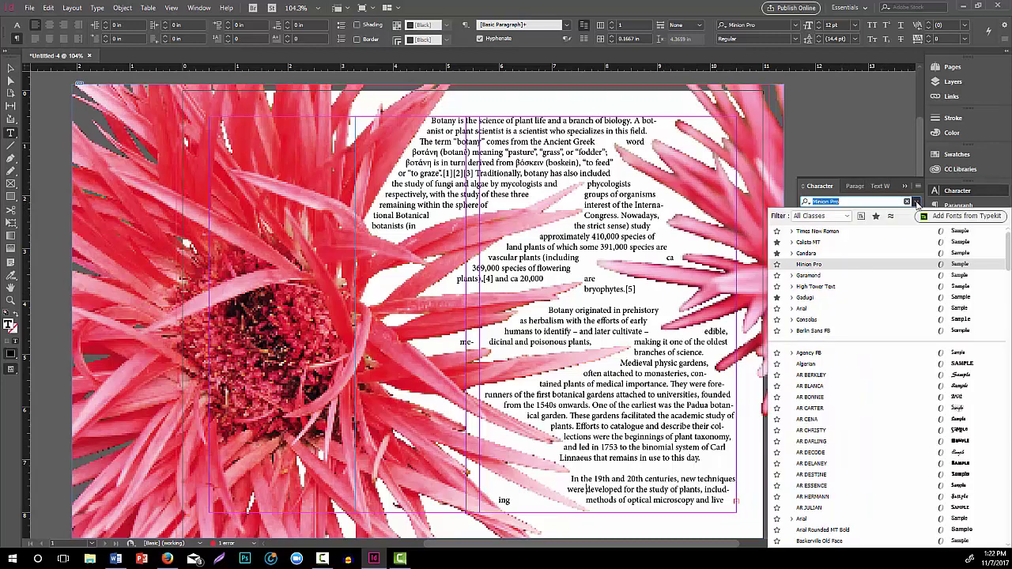
left_click(915, 203)
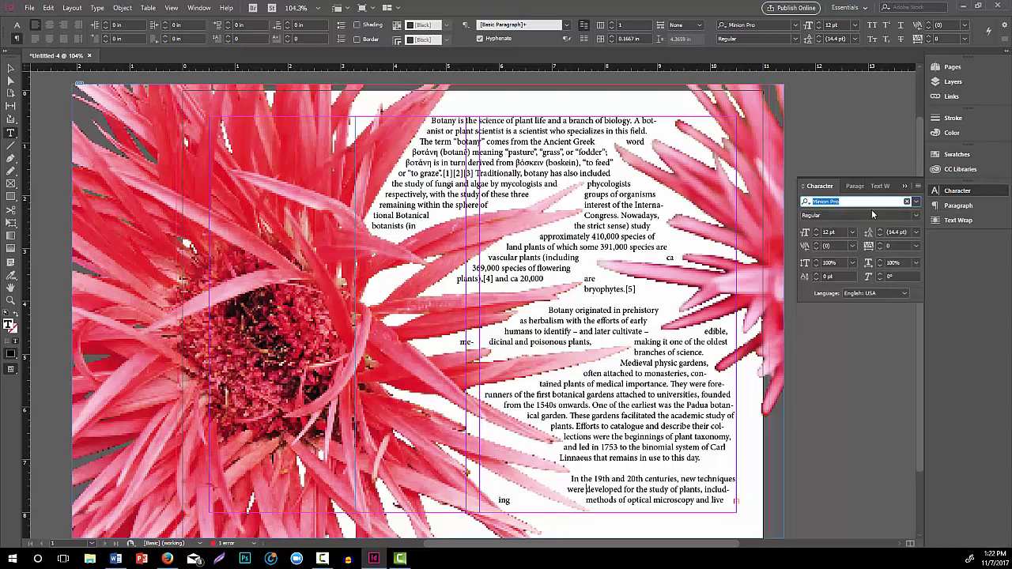
left_click(817, 236)
triple_click(649, 488)
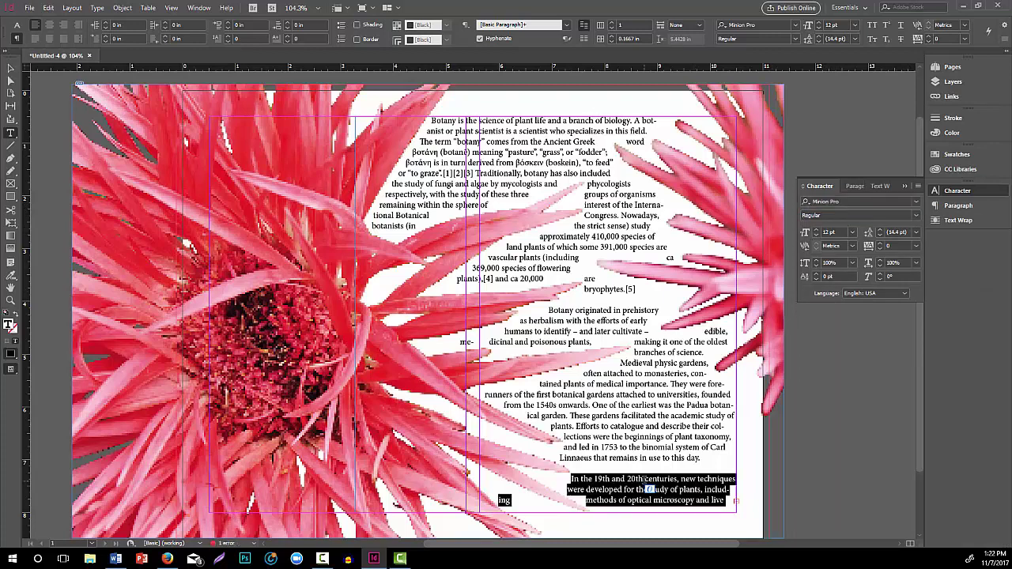
left_click(817, 235)
left_click(615, 495)
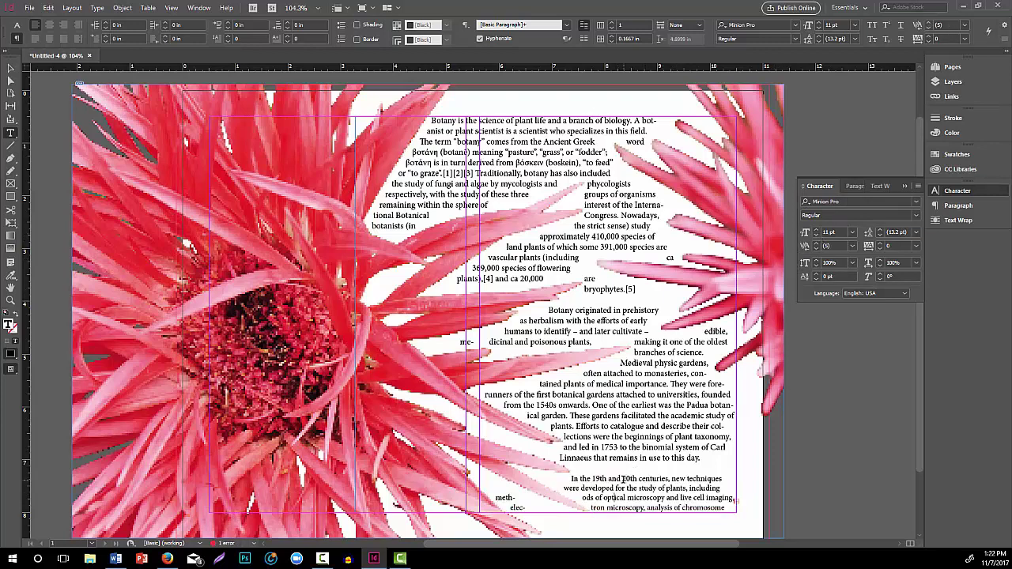
triple_click(623, 479)
left_click(623, 479)
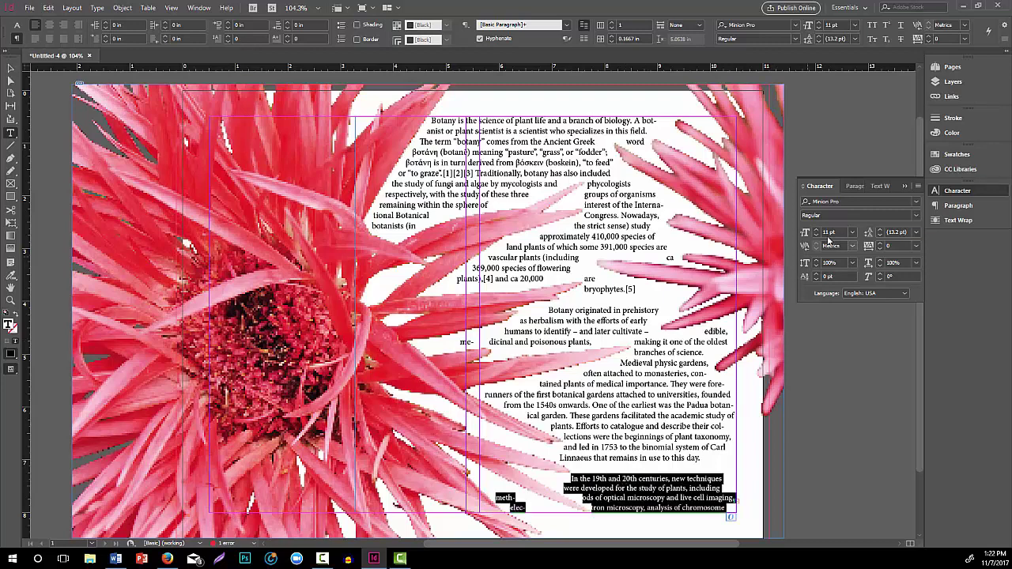
left_click(816, 235)
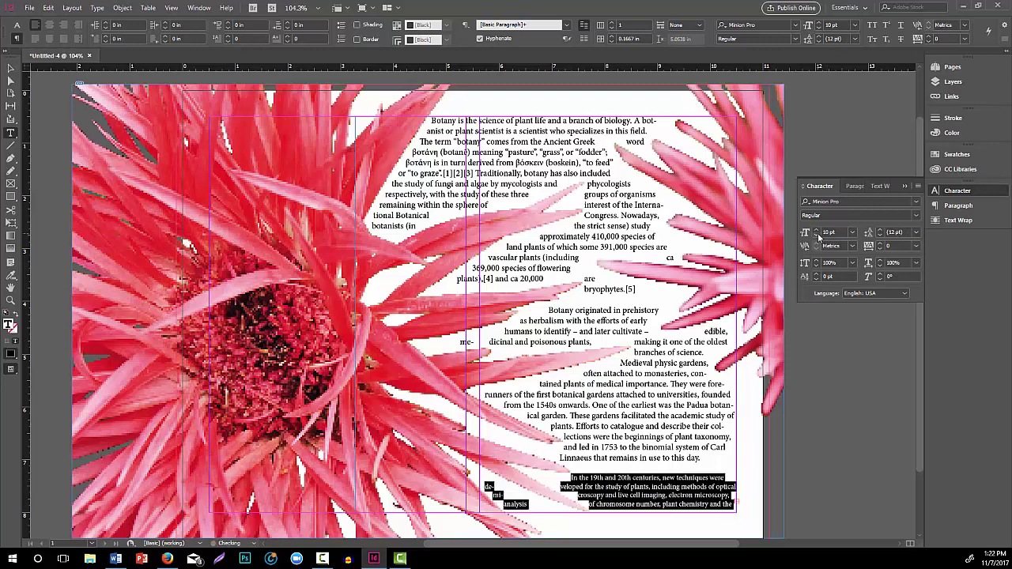
left_click(664, 487)
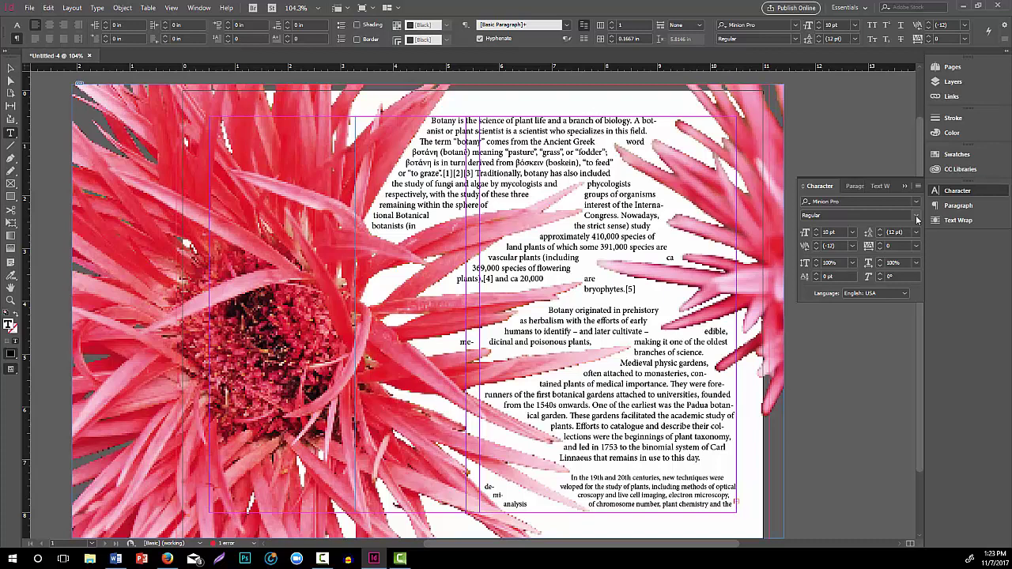
key("ctrl+shift+Down")
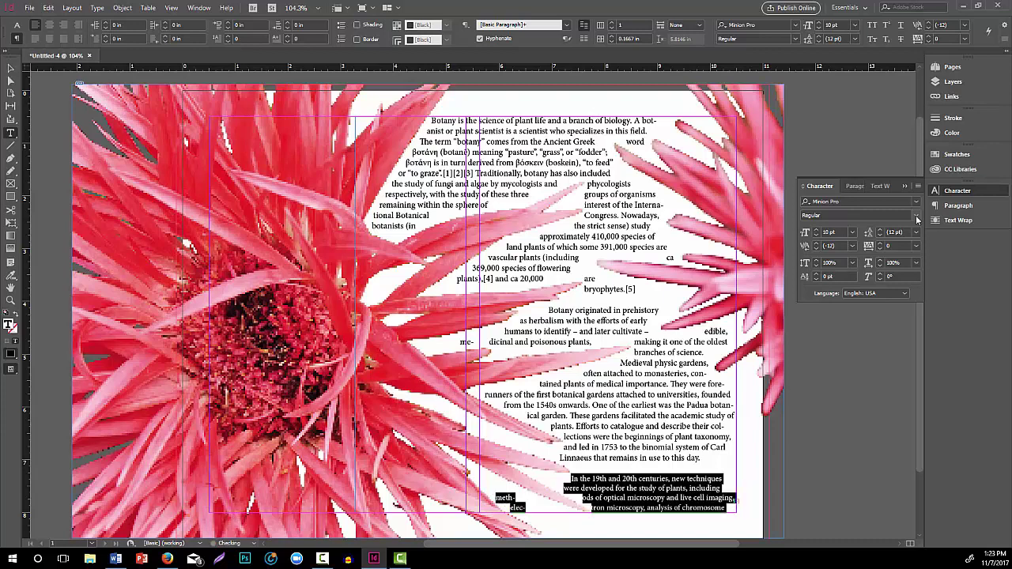
key("ctrl+shift+period")
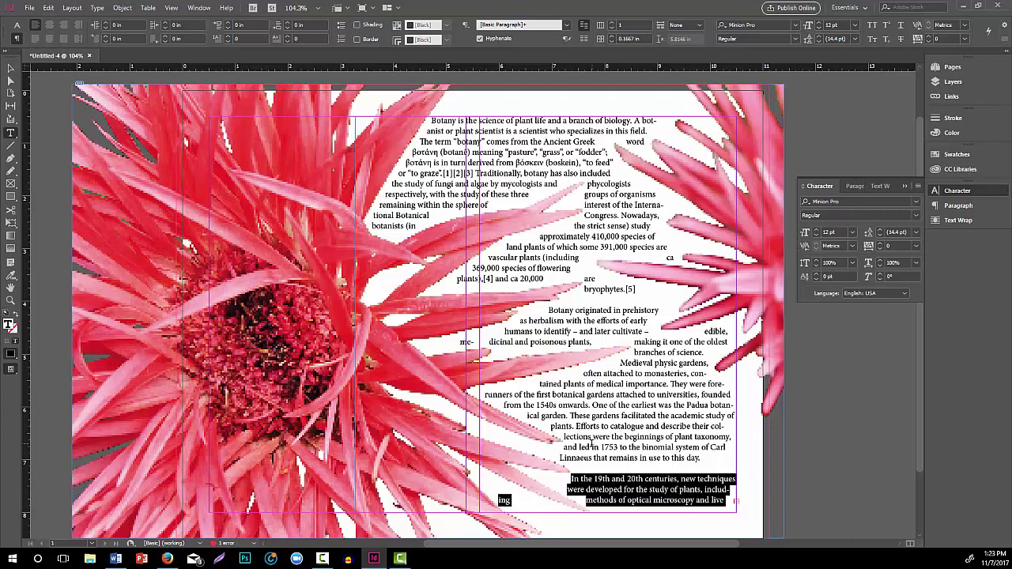
Turn off hyphenation in the last botany paragraph, then select the whole text frame
left_click(601, 478)
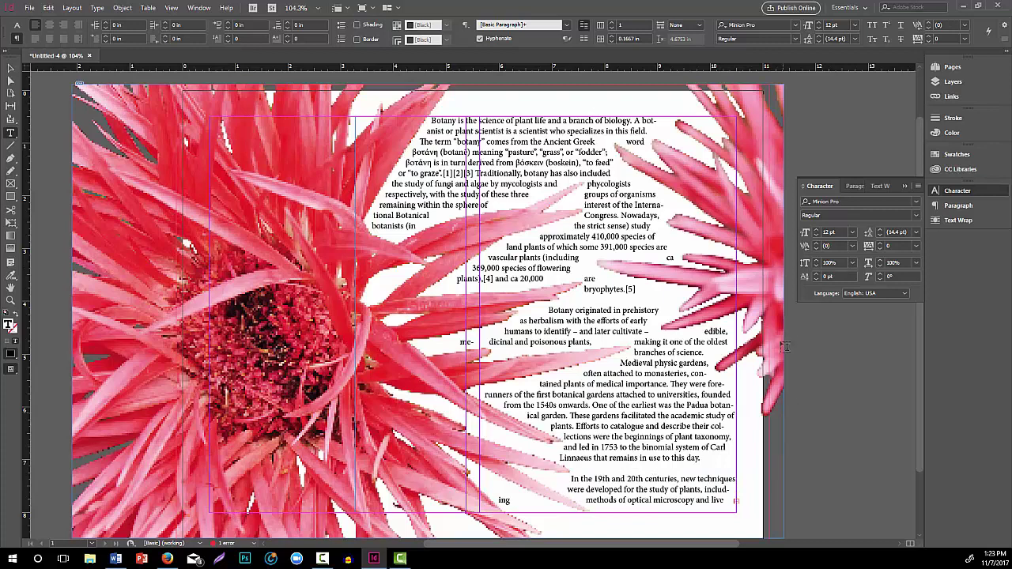
left_click(848, 186)
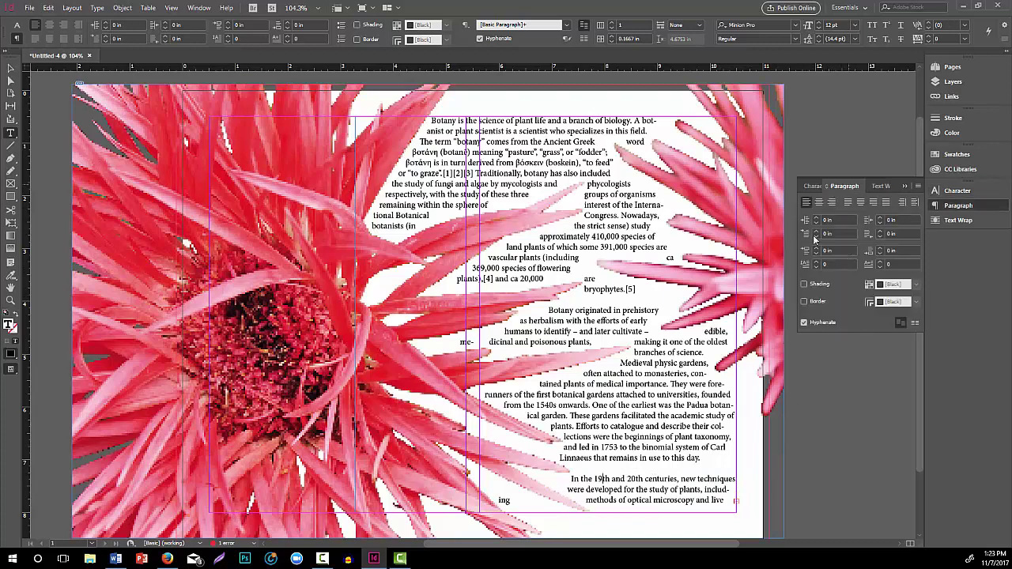
left_click(804, 322)
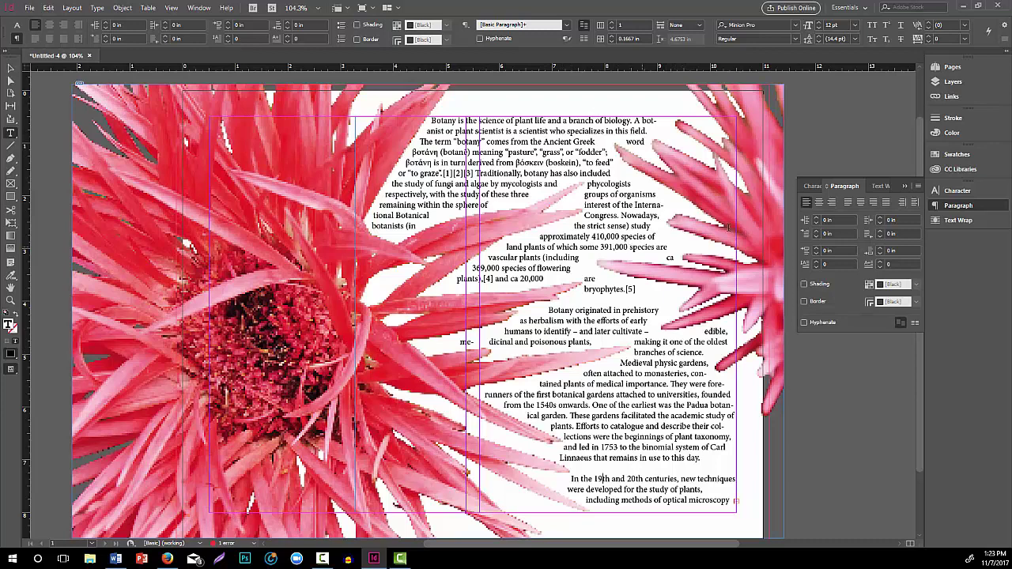
left_click(12, 68)
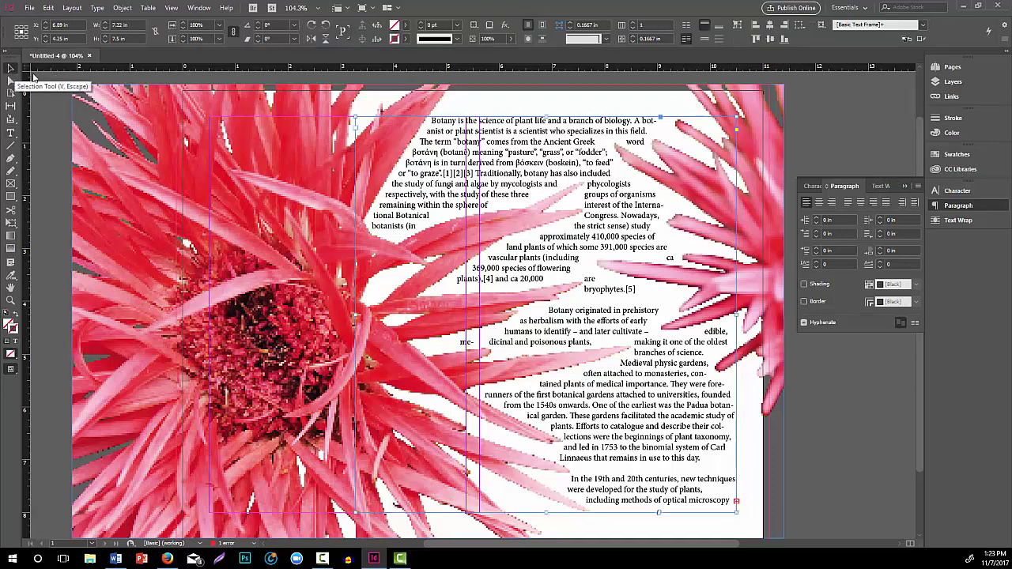
Tighten the flower image's text wrap by entering 0.05 in the top offset field
left_click(774, 149)
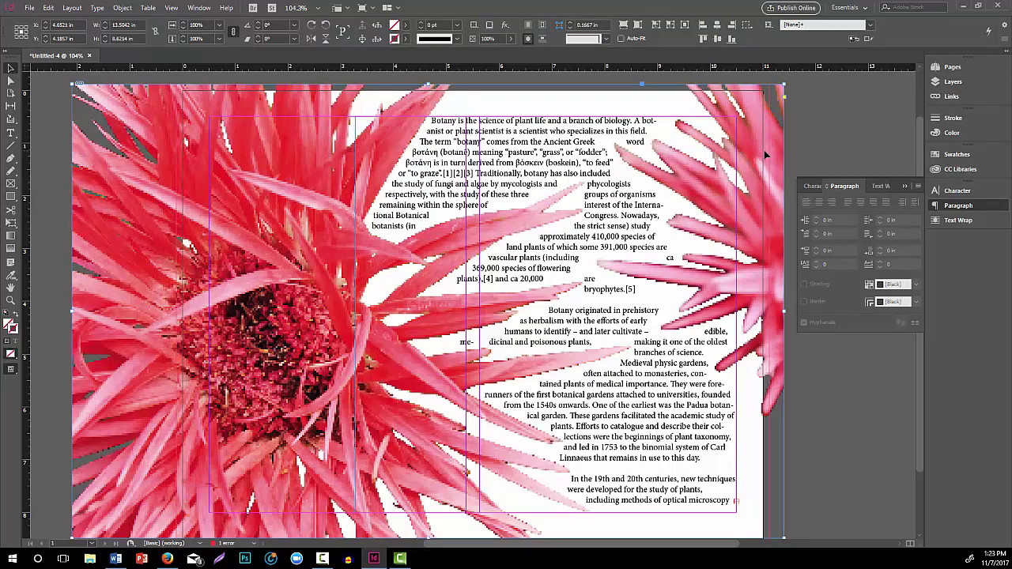
left_click(882, 186)
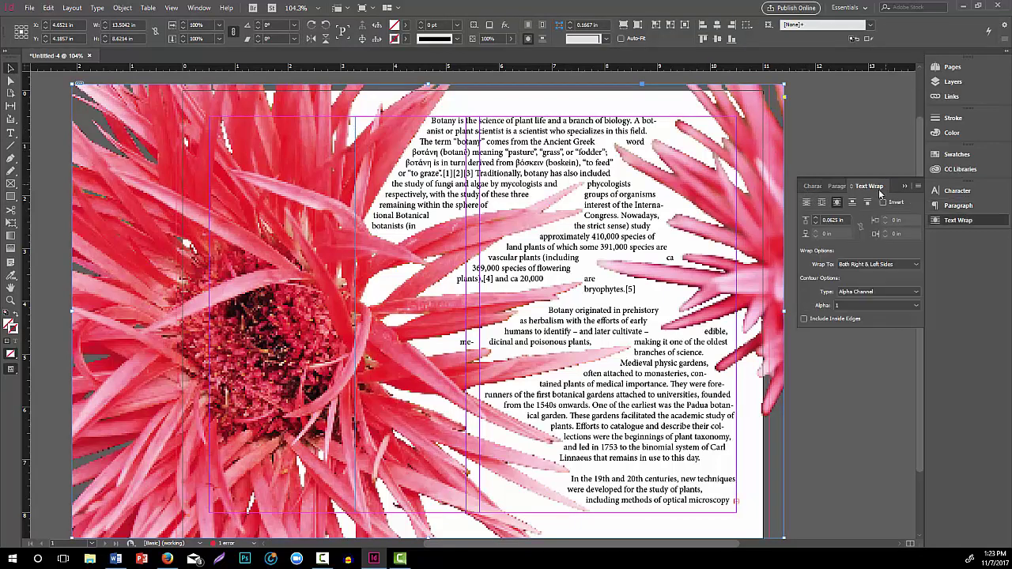
left_click(817, 219)
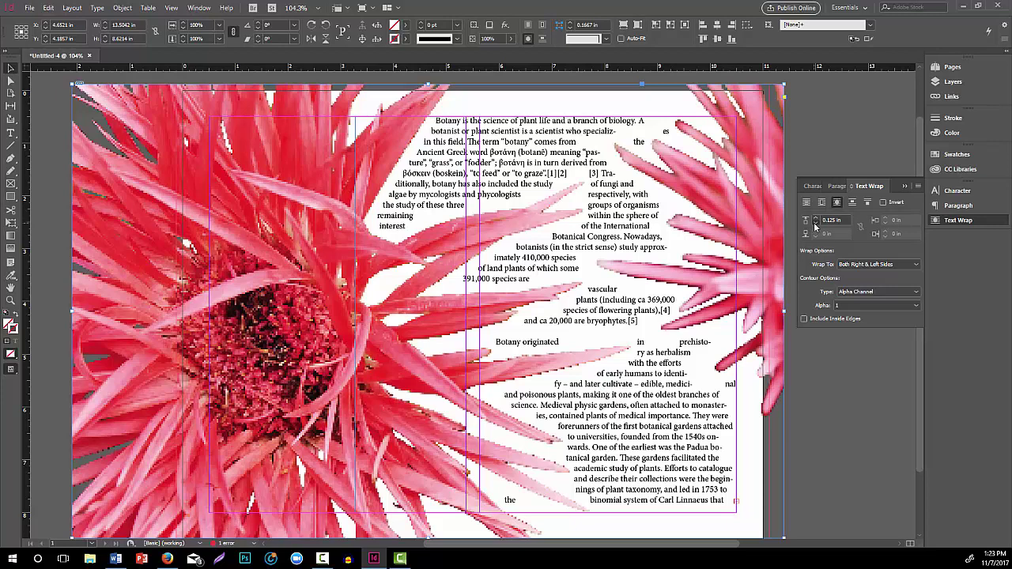
left_click(817, 224)
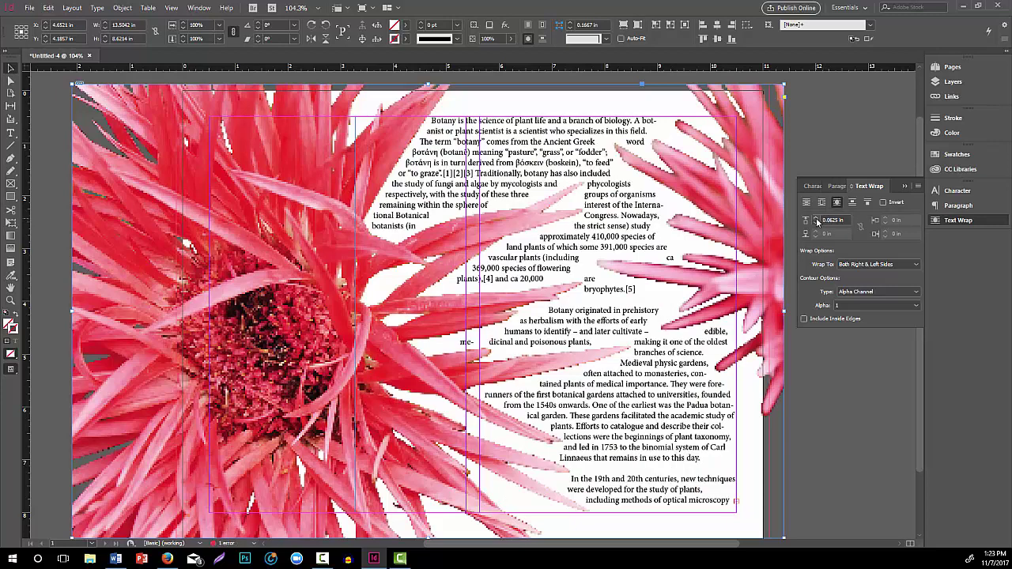
left_click(816, 220)
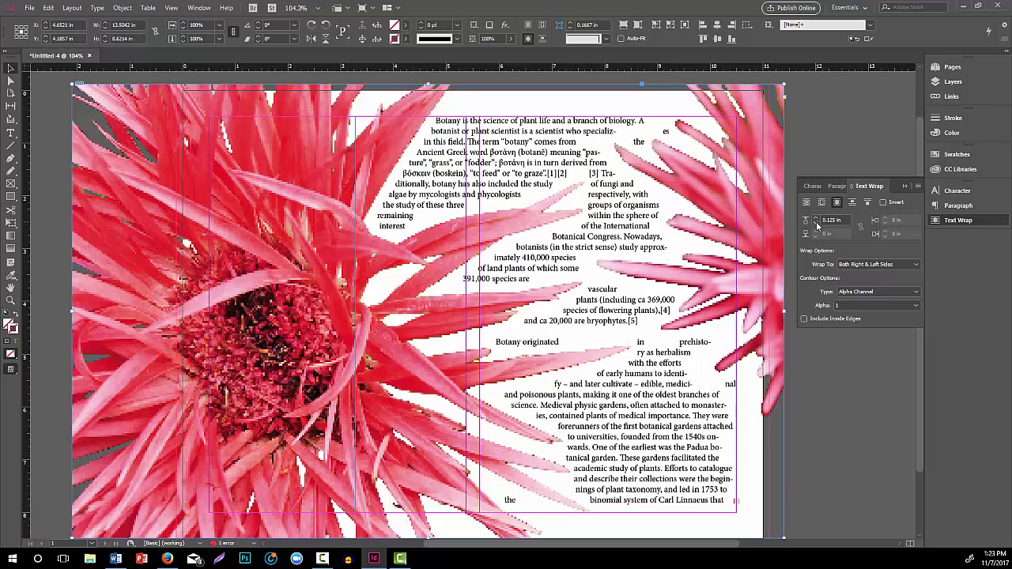
left_click(818, 225)
left_click(816, 221)
left_click(817, 224)
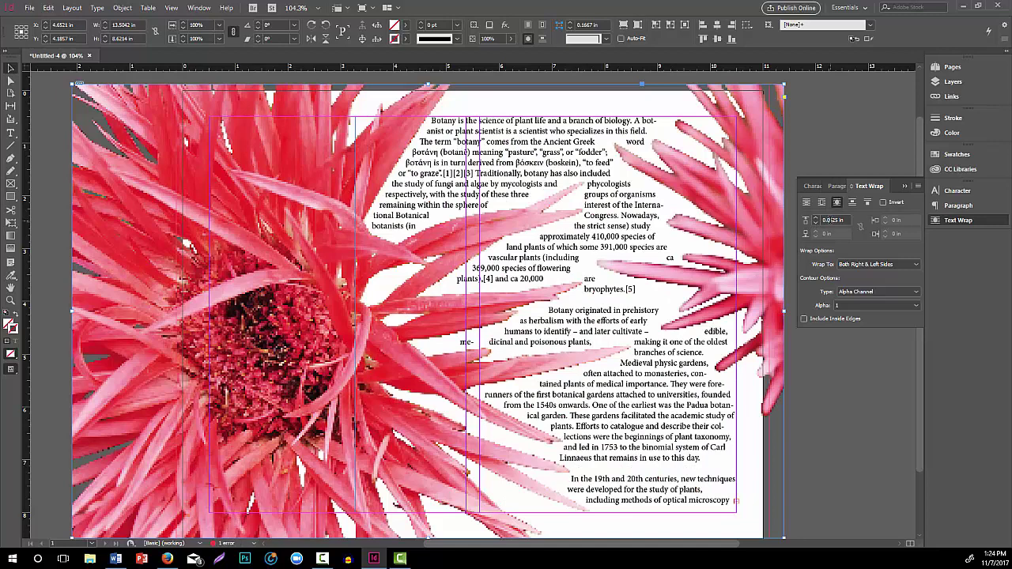
left_click(834, 220)
type("0.0")
type("5")
key("Return")
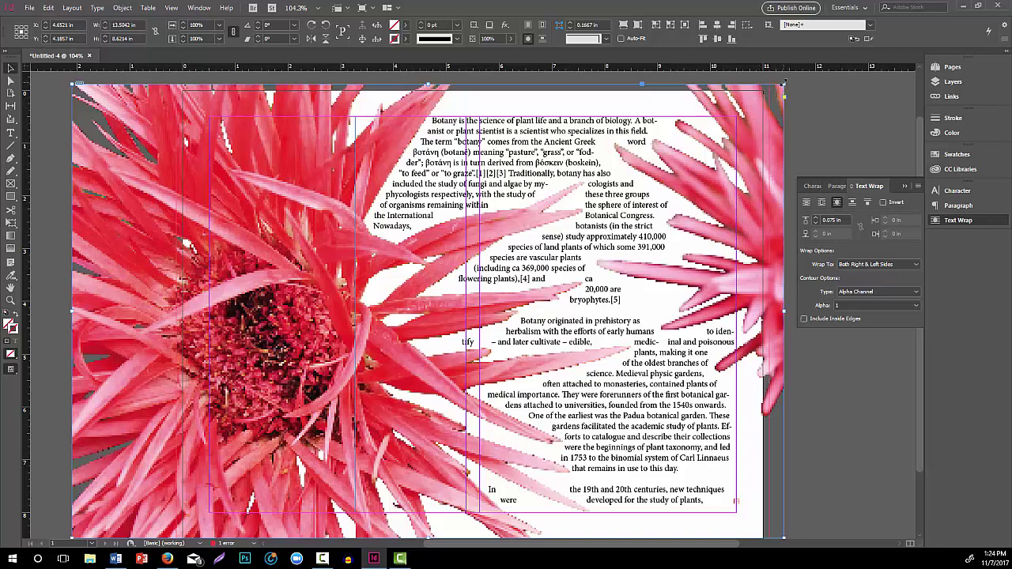
Enlarge the flower image slightly and move it a little right and up
left_click_drag(783, 82, 783, 83)
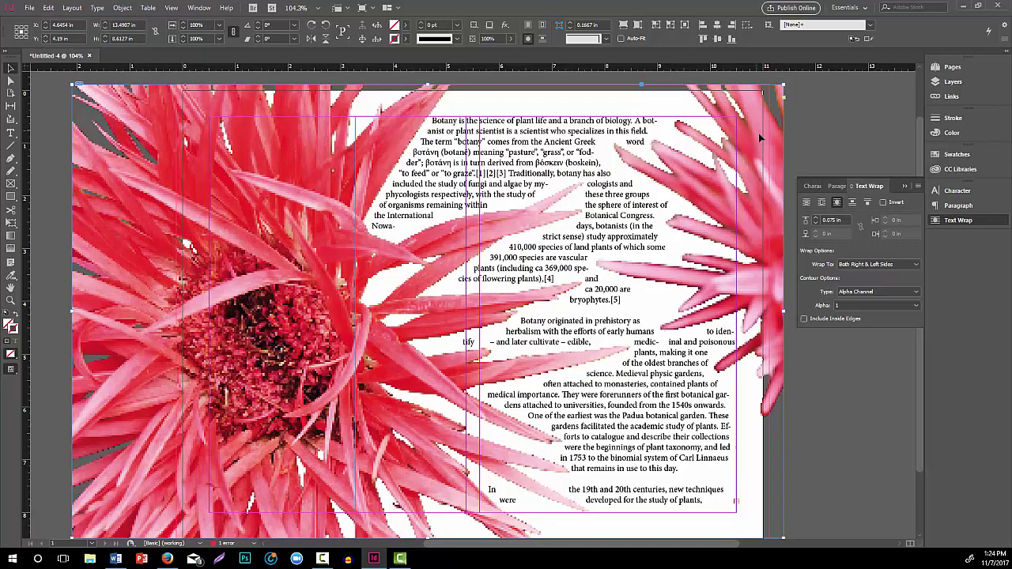
left_click_drag(741, 150, 766, 159)
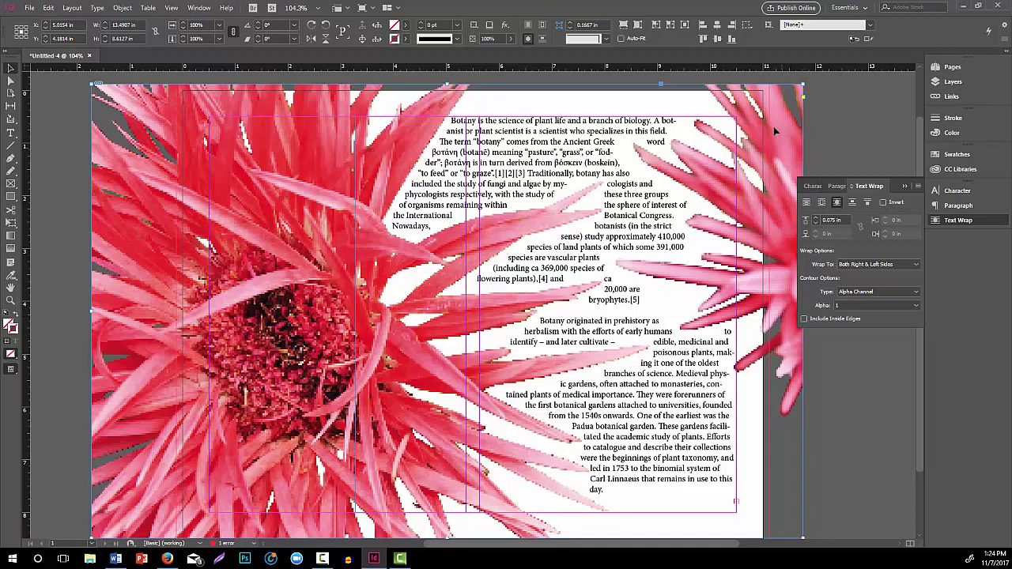
Turn on Include Inside Edges for the flower wrap, then undo a move of the botany text frame
left_click(804, 318)
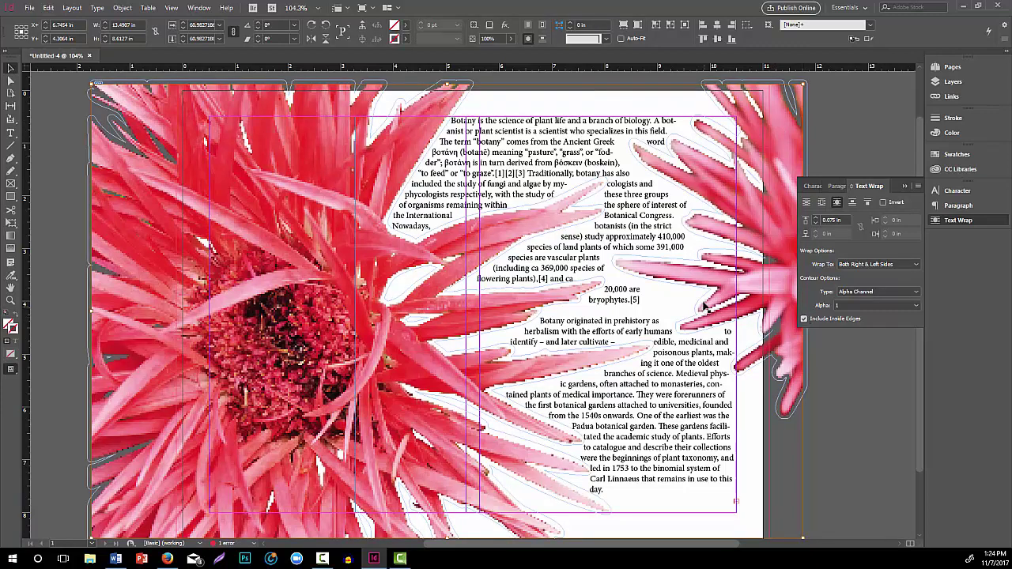
left_click(694, 264)
left_click_drag(694, 264, 694, 273)
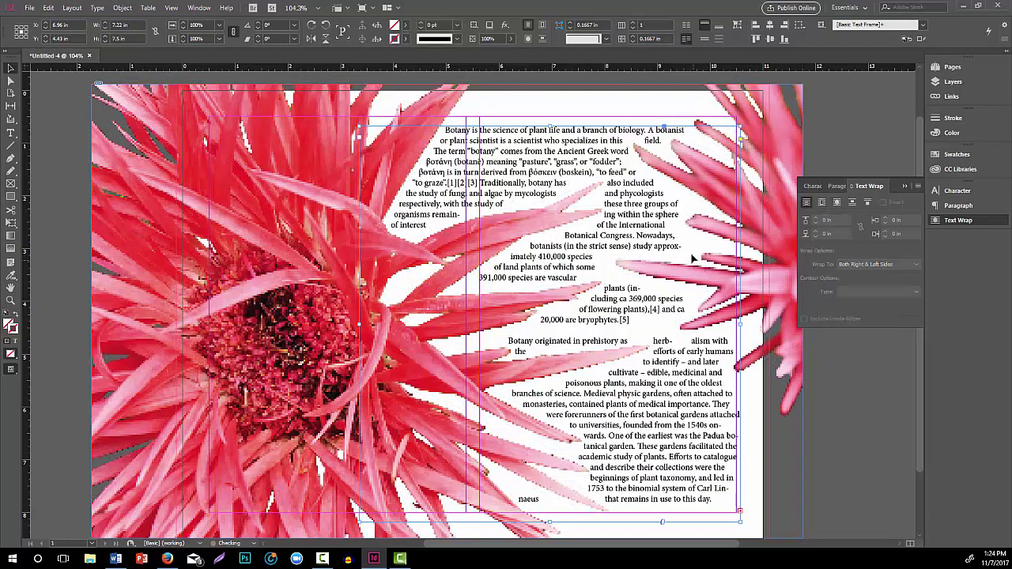
key("ctrl+z")
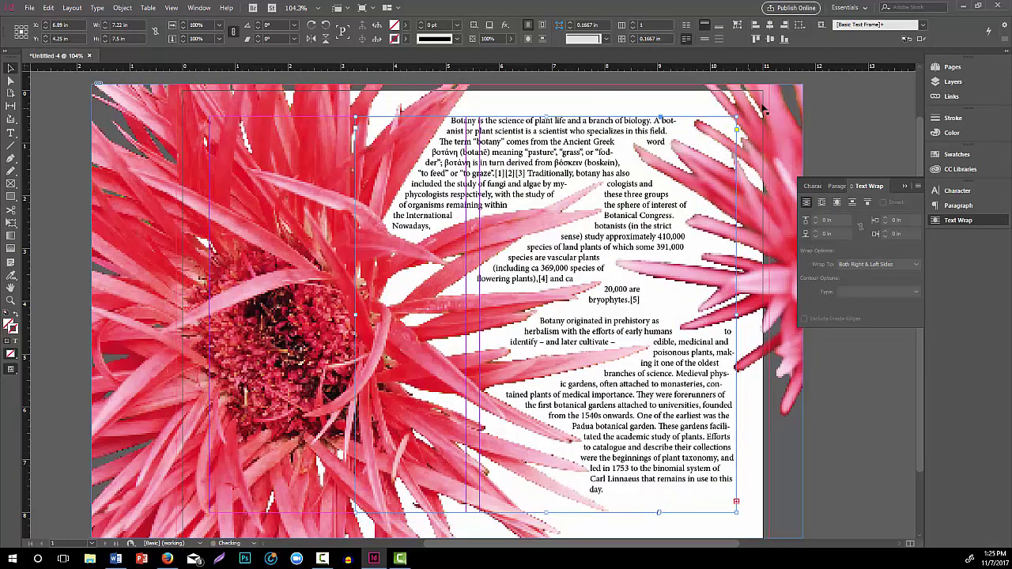
Nudge the flower image right and turn Include Inside Edges back off
left_click(788, 102)
mouse_move(788, 103)
left_mouse_down()
mouse_move(806, 105)
mouse_move(788, 104)
left_mouse_up()
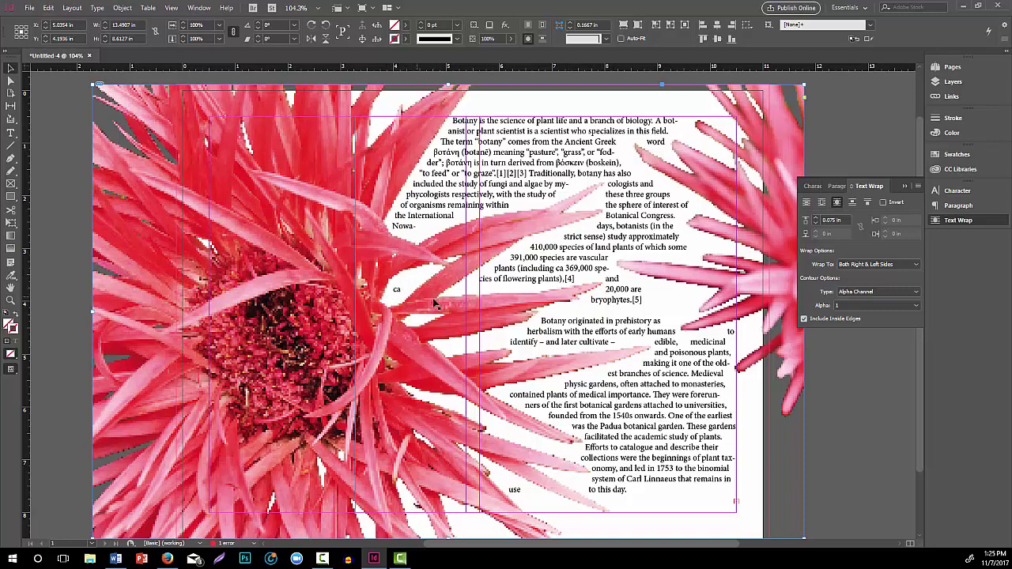
left_click(804, 319)
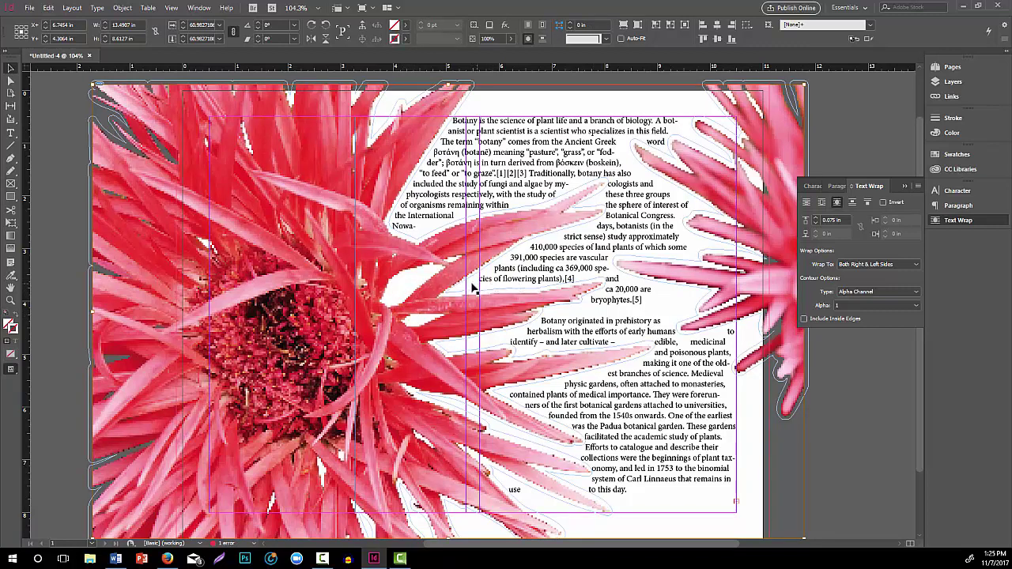
left_click(460, 286)
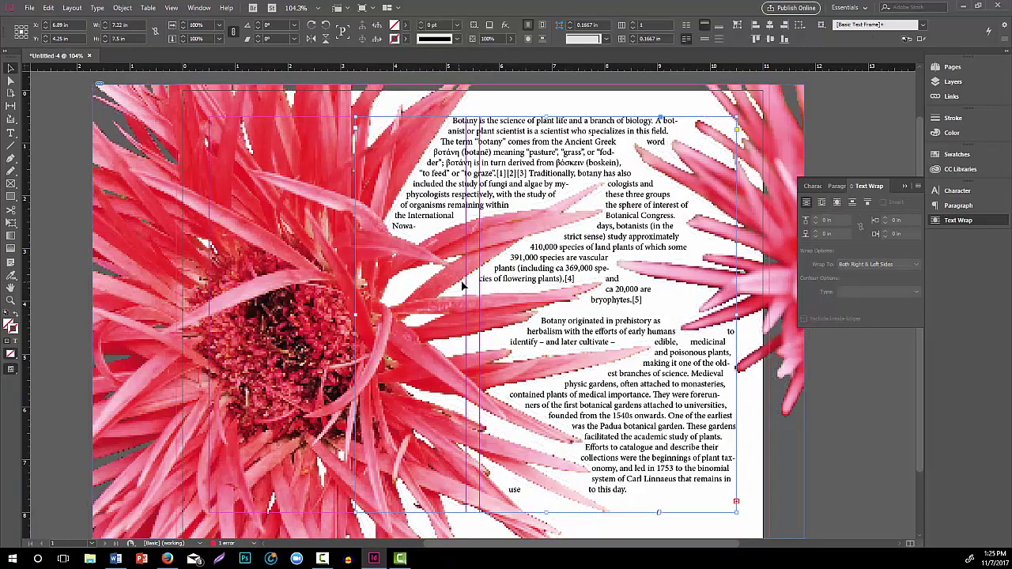
left_click(314, 183)
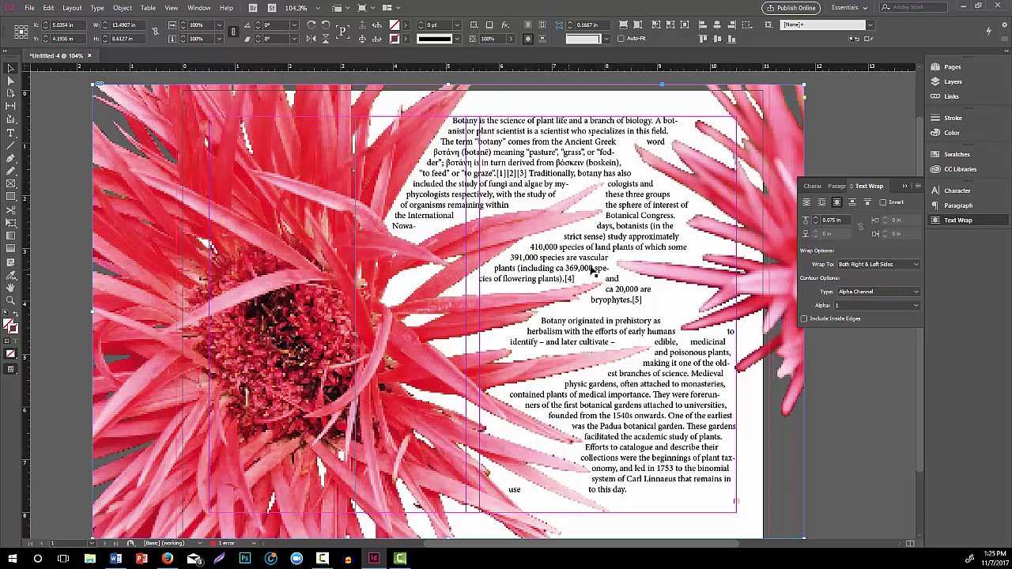
Delete the blank line after 'bryophytes.[5]' so the two botany paragraphs join up
left_click(657, 310)
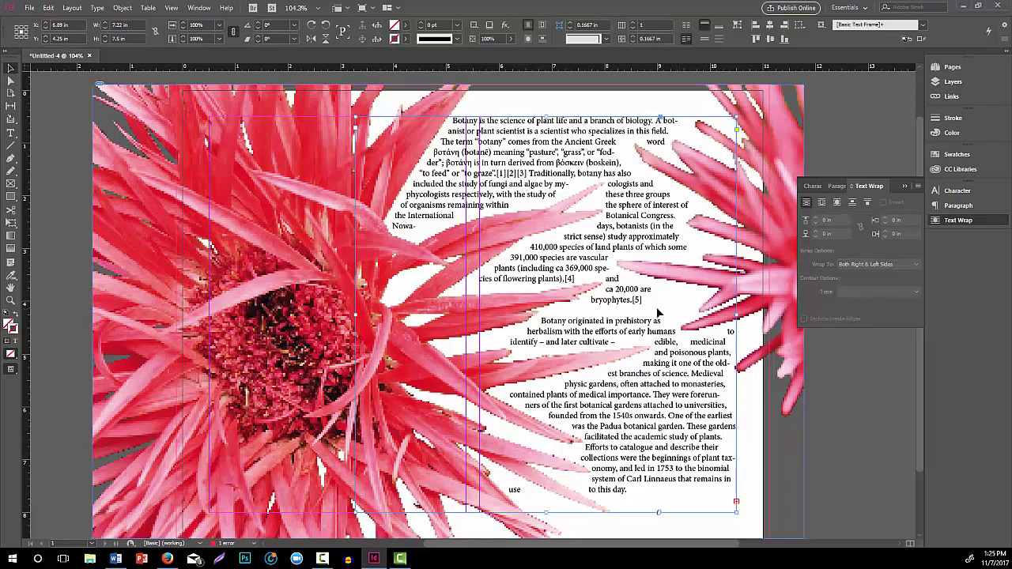
double_click(656, 306)
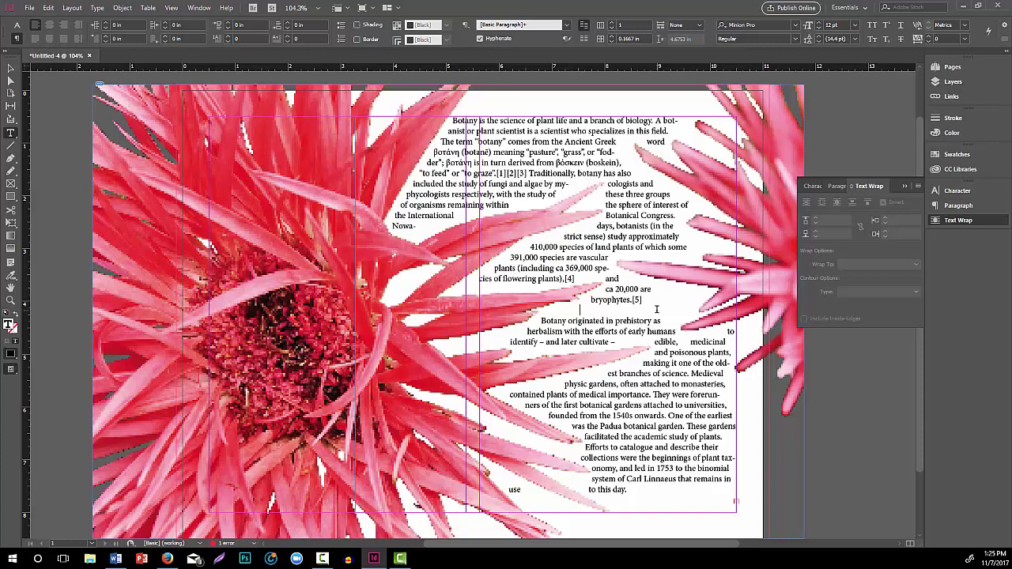
key("BackSpace")
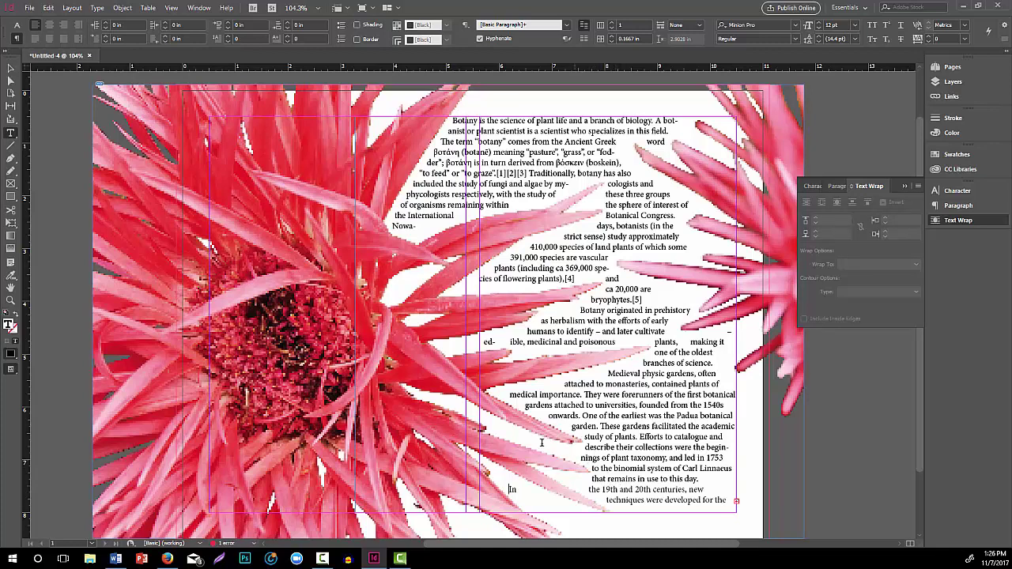
left_click(11, 70)
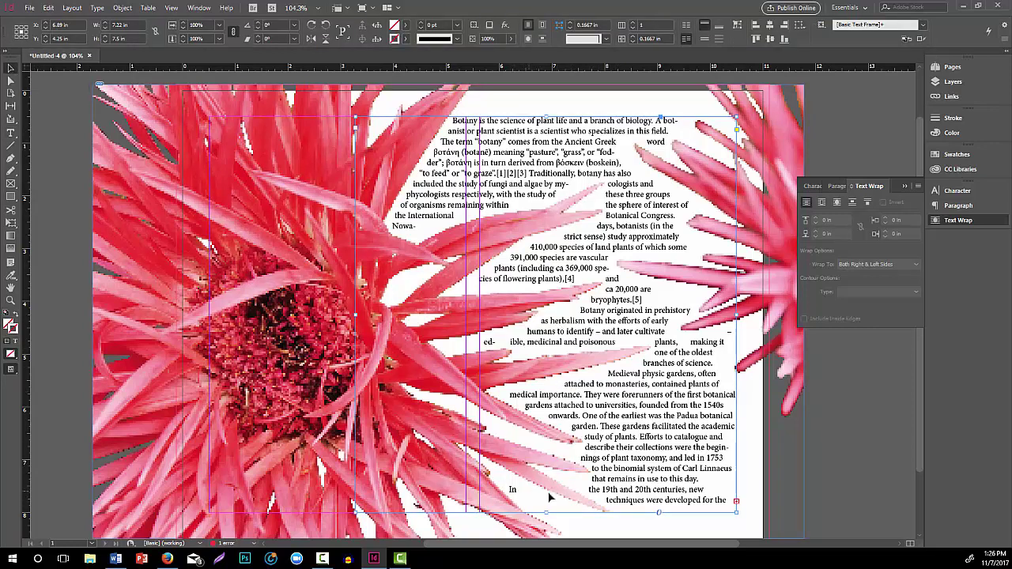
Shorten the main text frame to 6.95 in and thread its overset text into a narrow bottom-right frame
left_click_drag(546, 511, 544, 484)
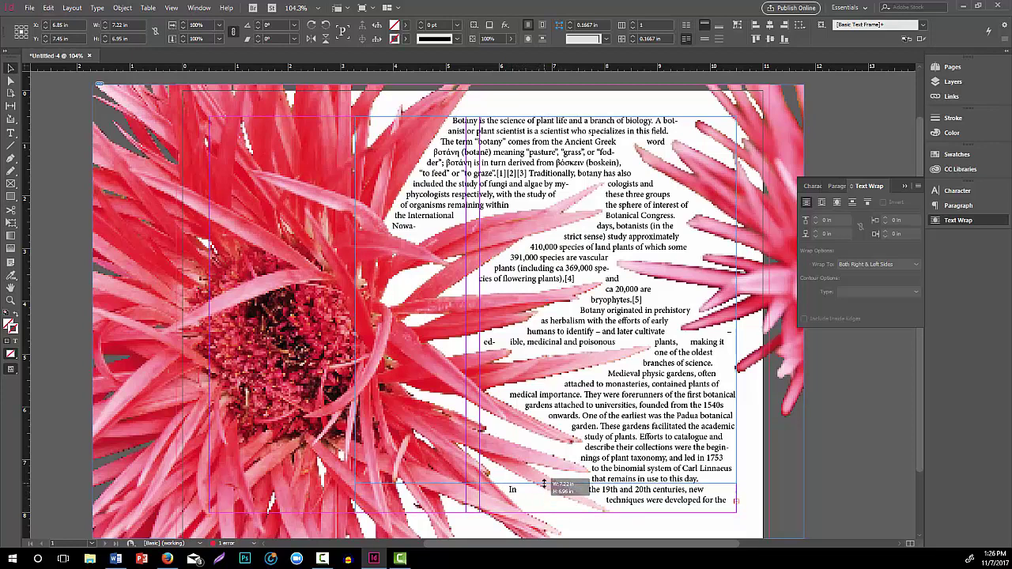
left_click_drag(544, 484, 544, 484)
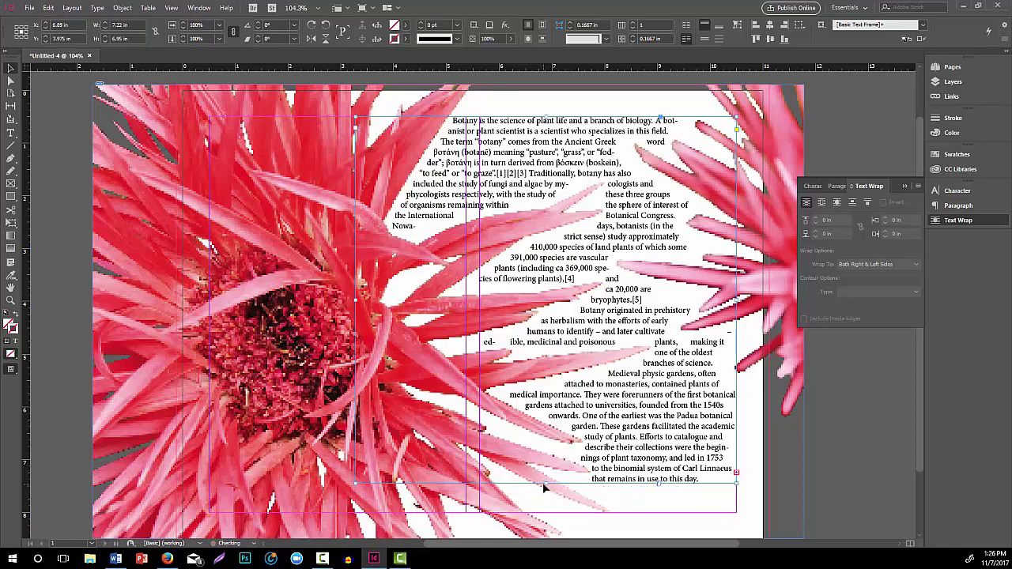
left_click(736, 473)
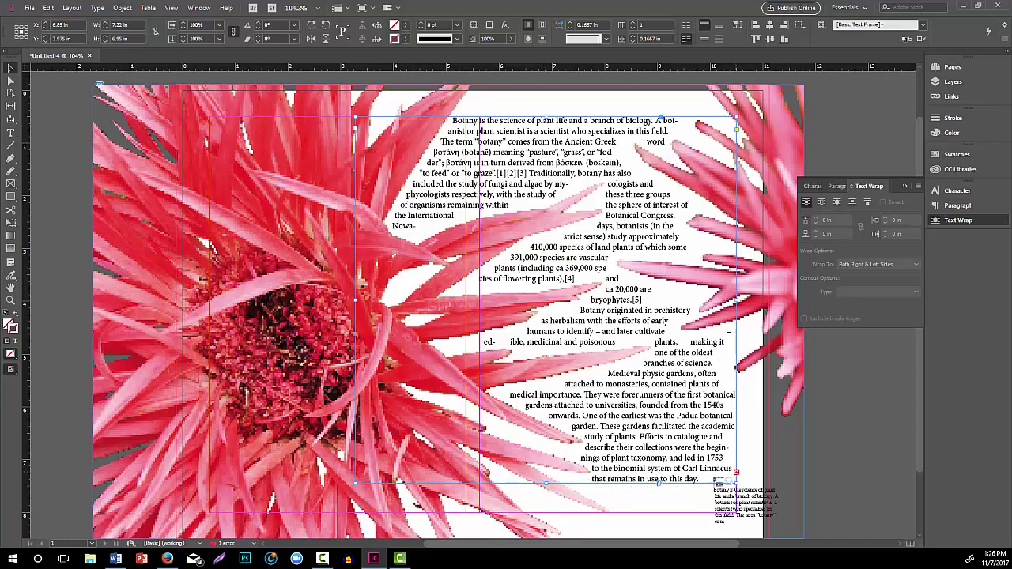
left_click(584, 486)
left_click(584, 486)
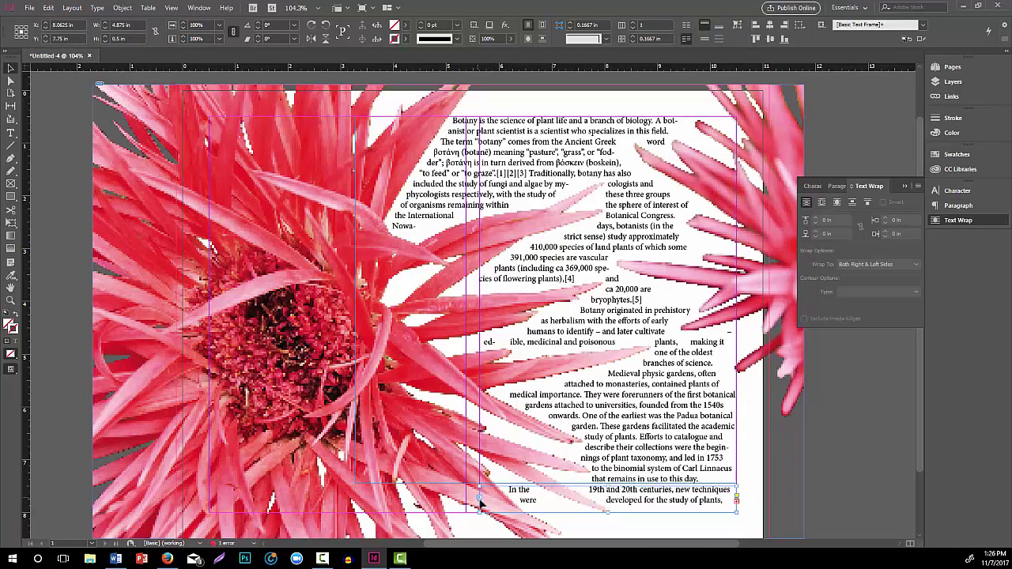
left_click_drag(480, 500, 571, 506)
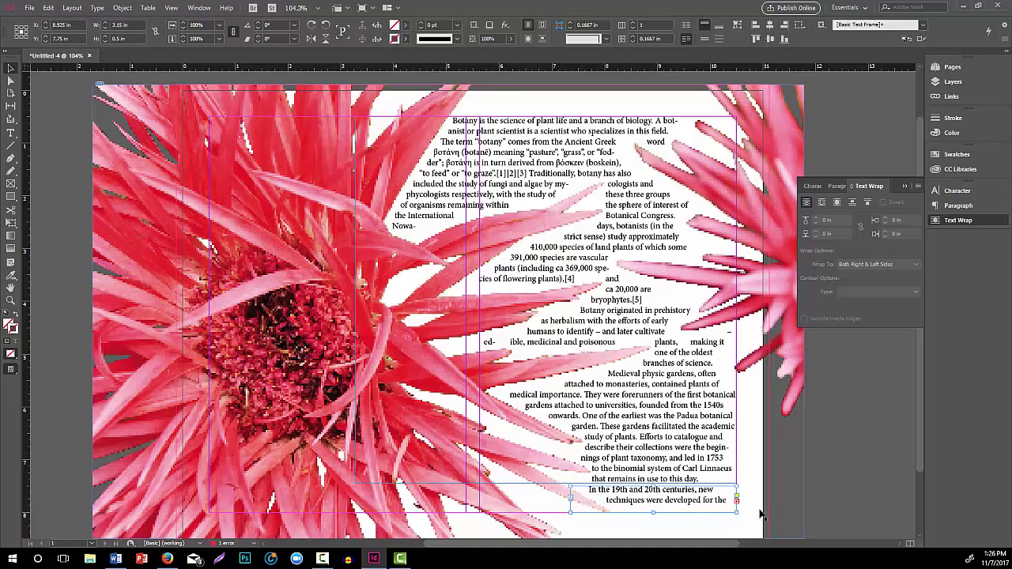
scroll(830, 484, "down", 3)
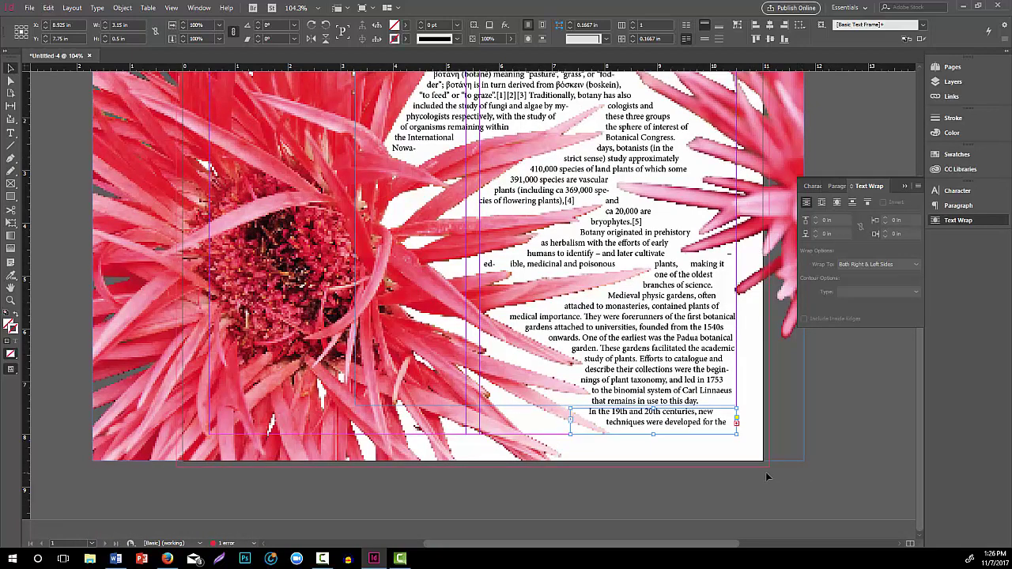
scroll(743, 474, "up", 3)
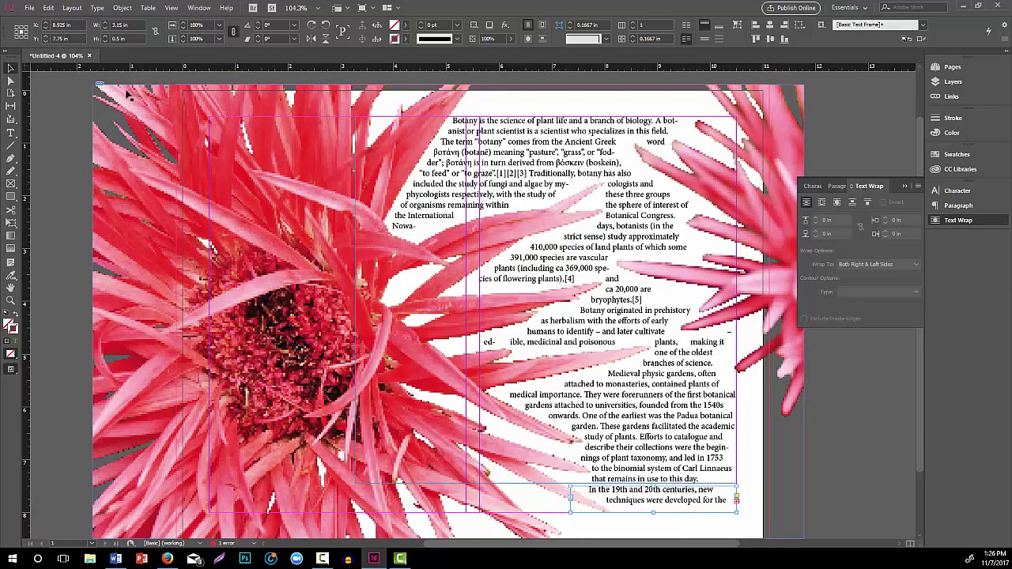
left_click(764, 110)
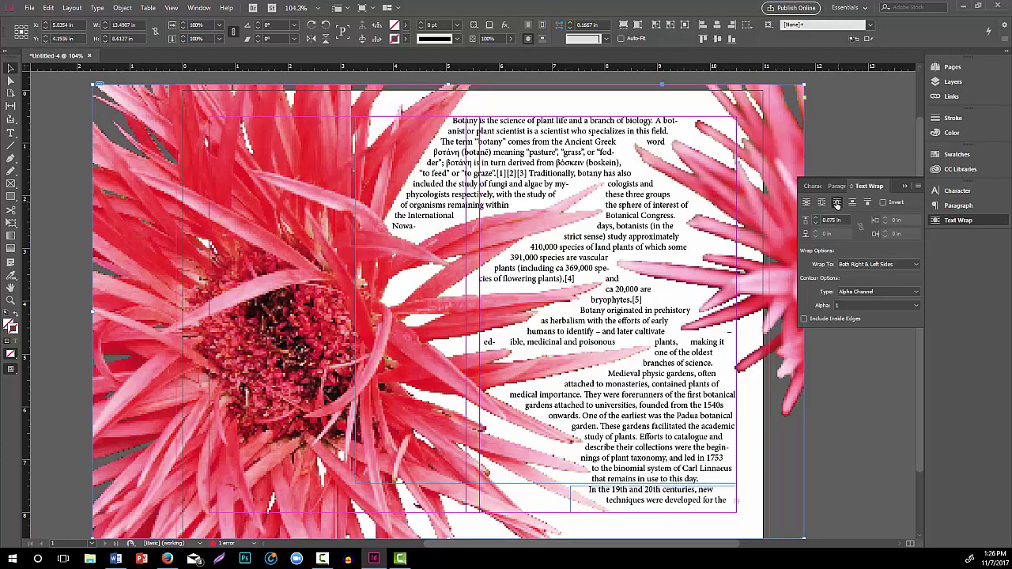